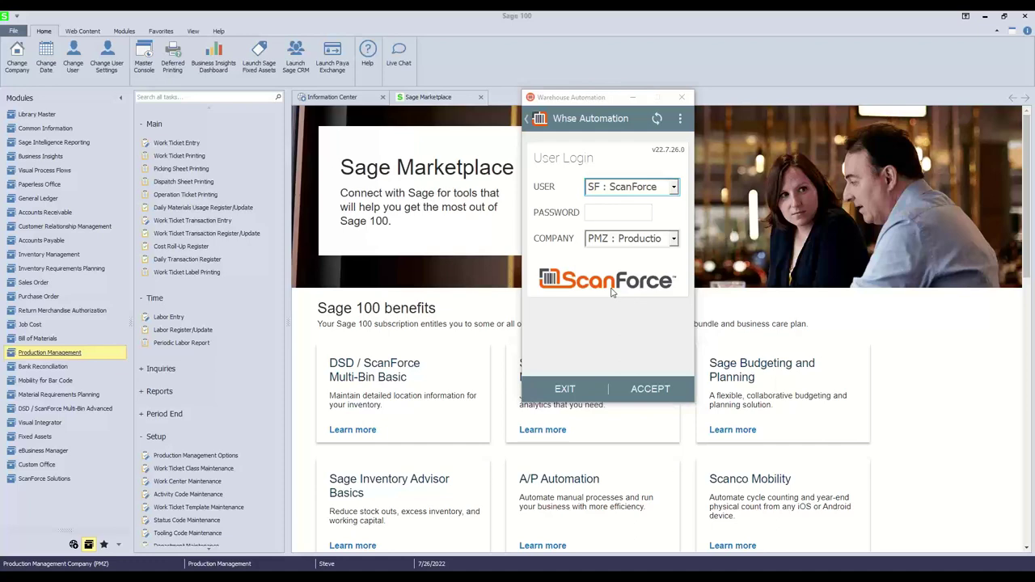
Bring the main Sage 100 window forward, showing the Sales Order module's task list.
click(38, 284)
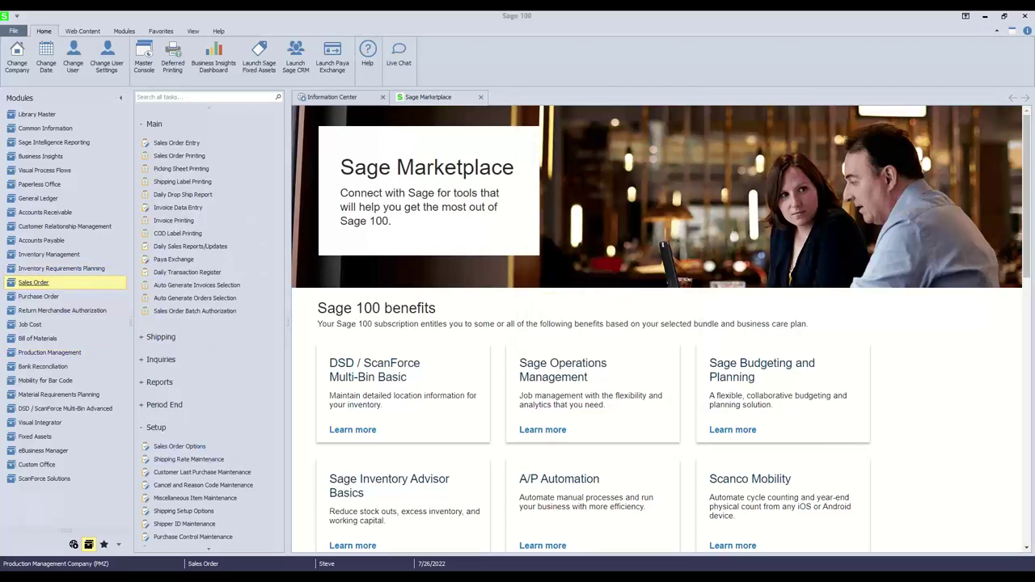
Keep Sales Order Options at Prompt integration, Bill of Materials copy source and Released status.
click(179, 447)
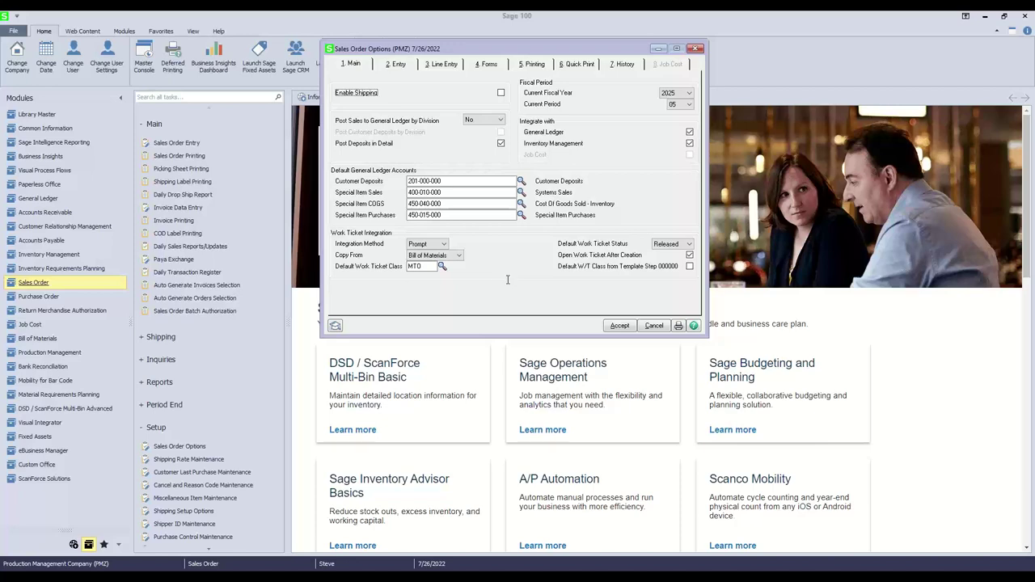
click(445, 244)
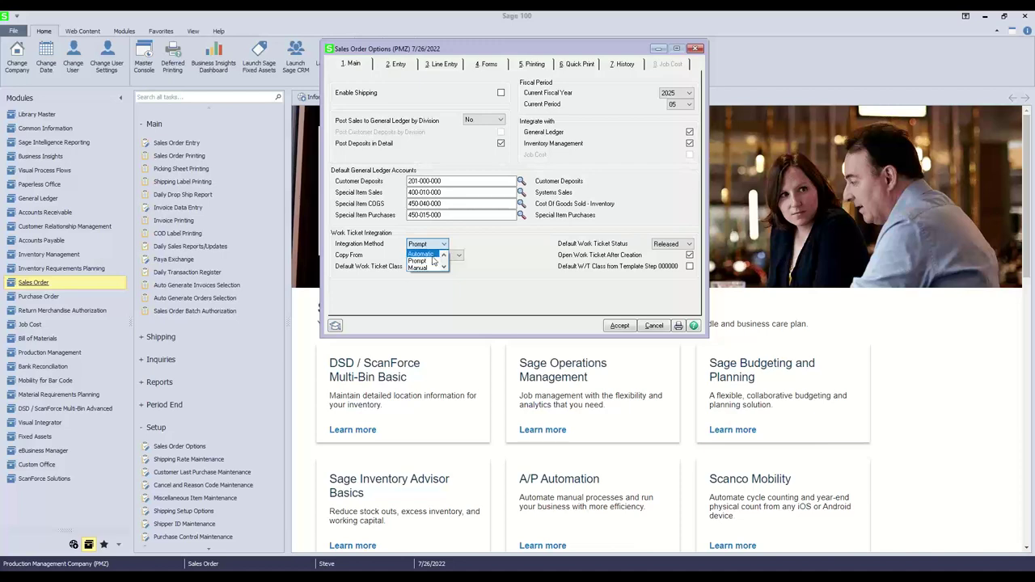
click(423, 260)
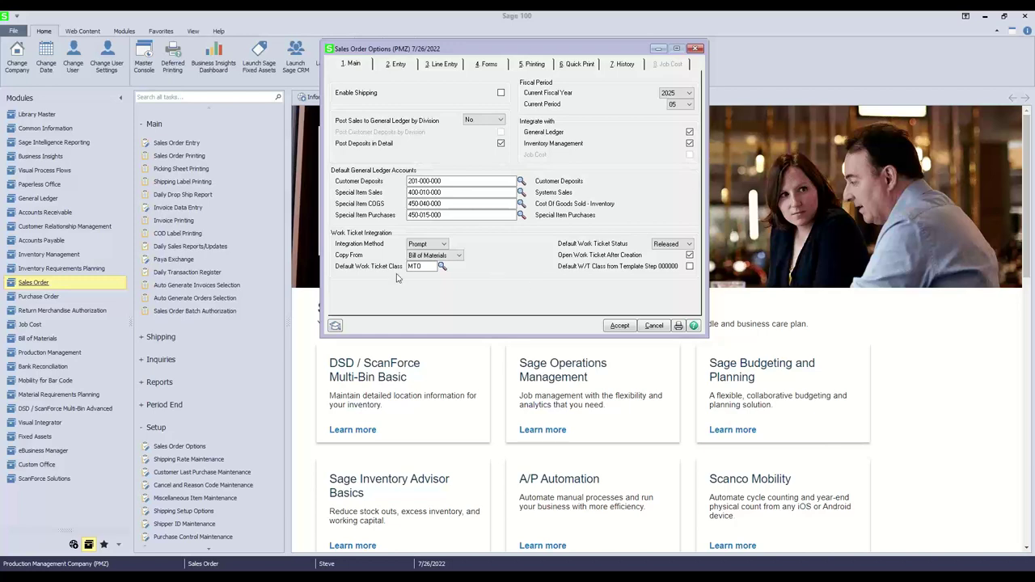
click(458, 256)
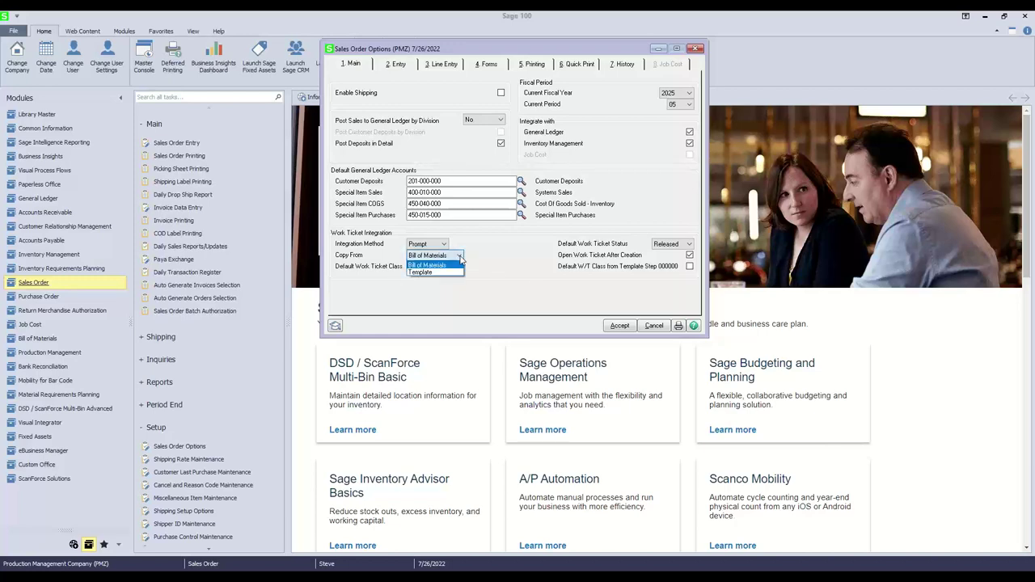
click(451, 265)
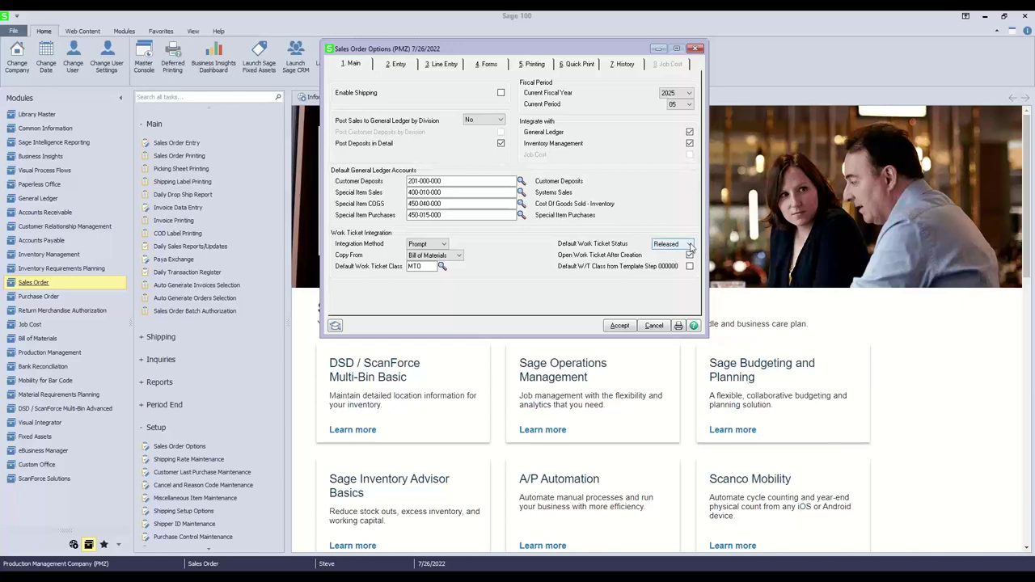
click(690, 244)
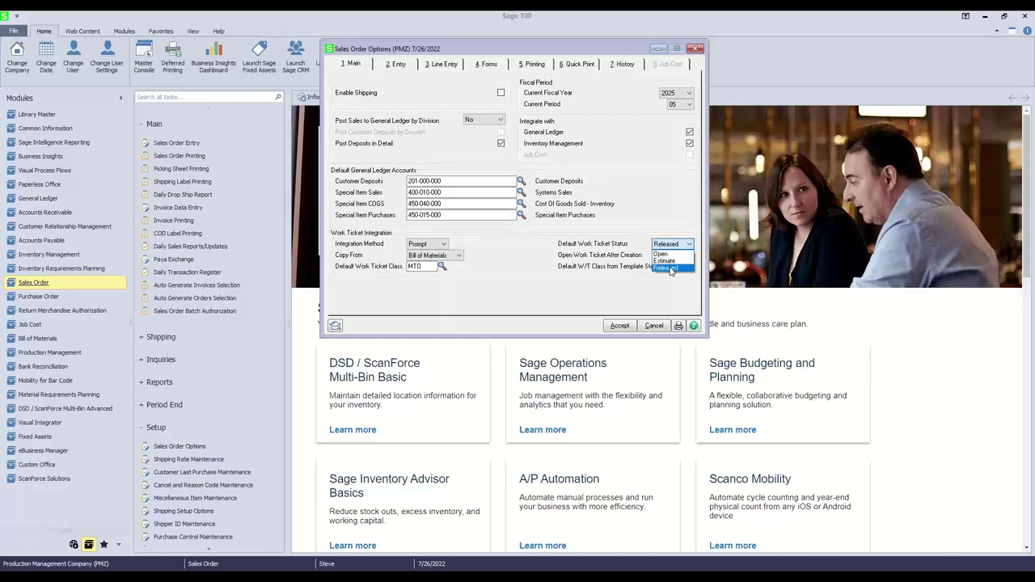
click(667, 267)
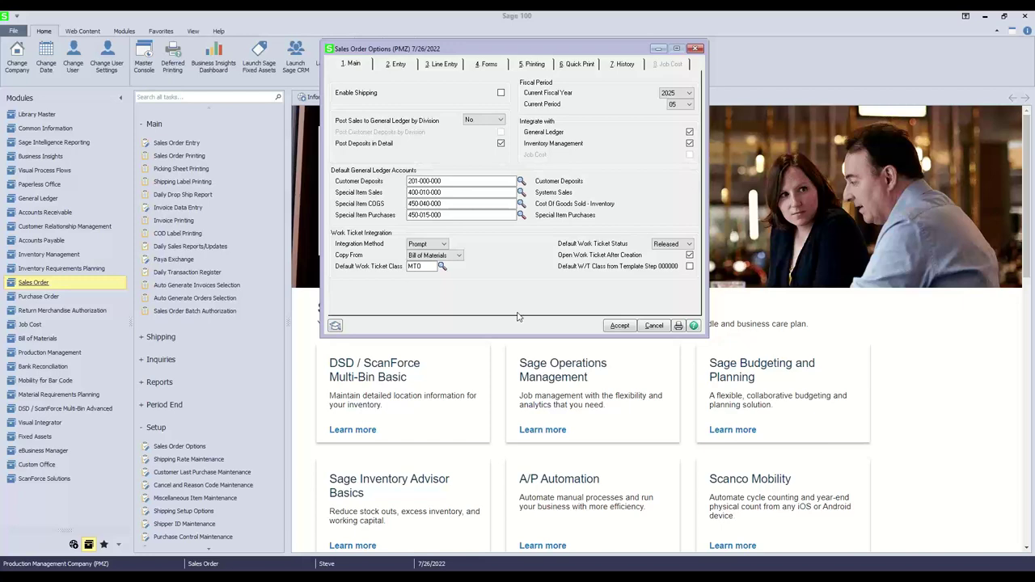
click(696, 49)
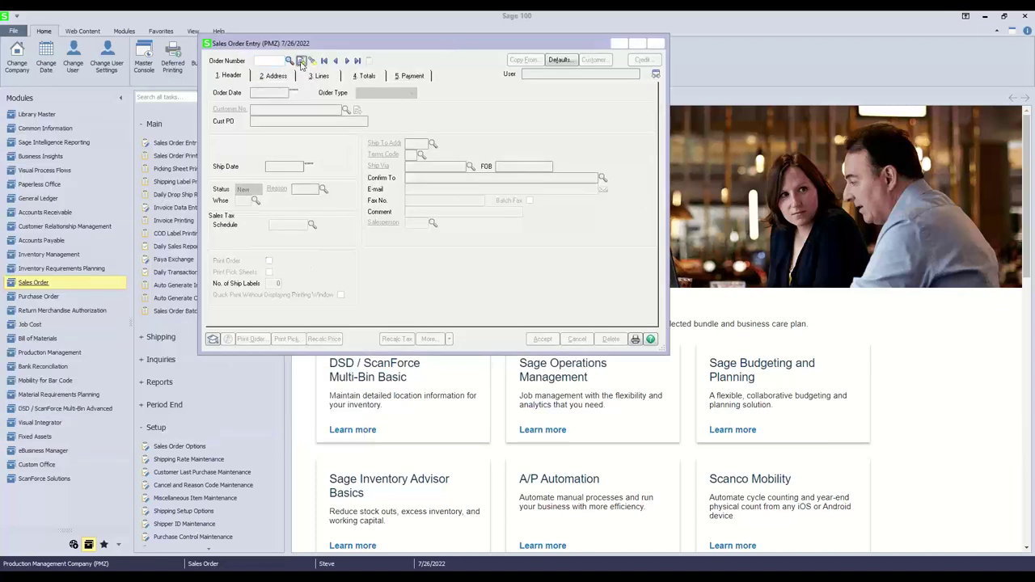
Start the next-numbered sales order for customer DAN (Dan's TV Repair) and go to its lines.
click(300, 62)
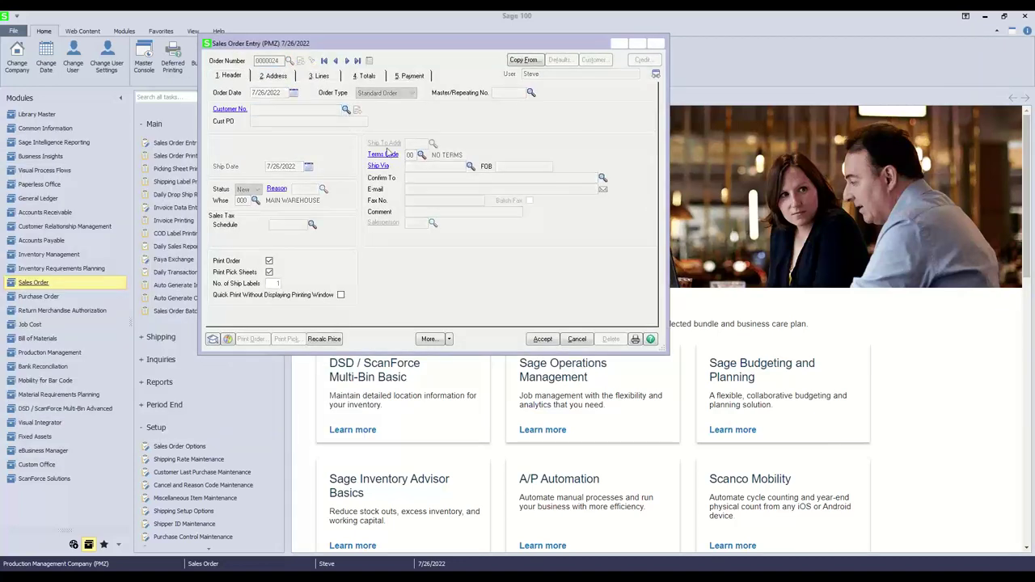
click(345, 109)
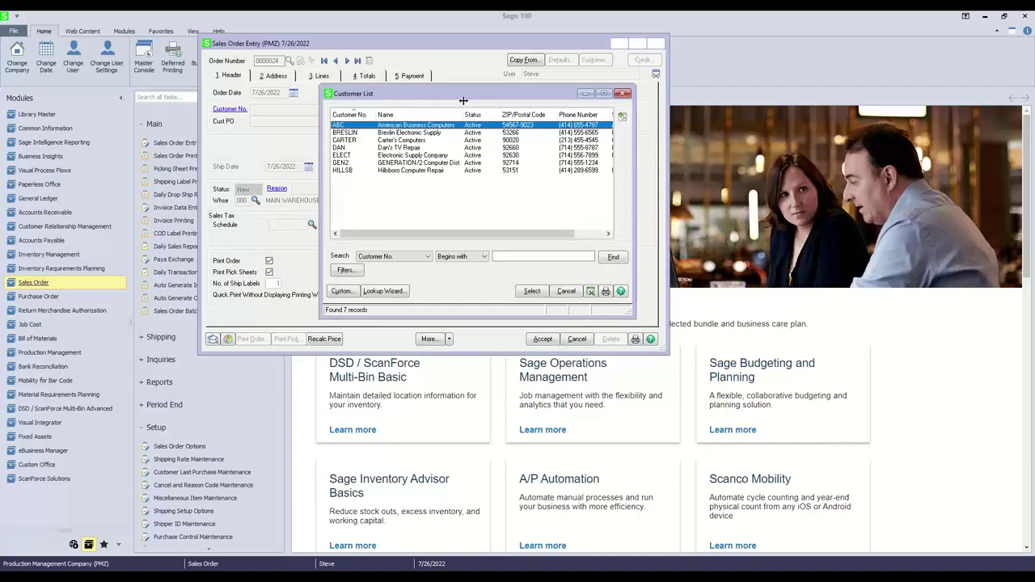
click(396, 149)
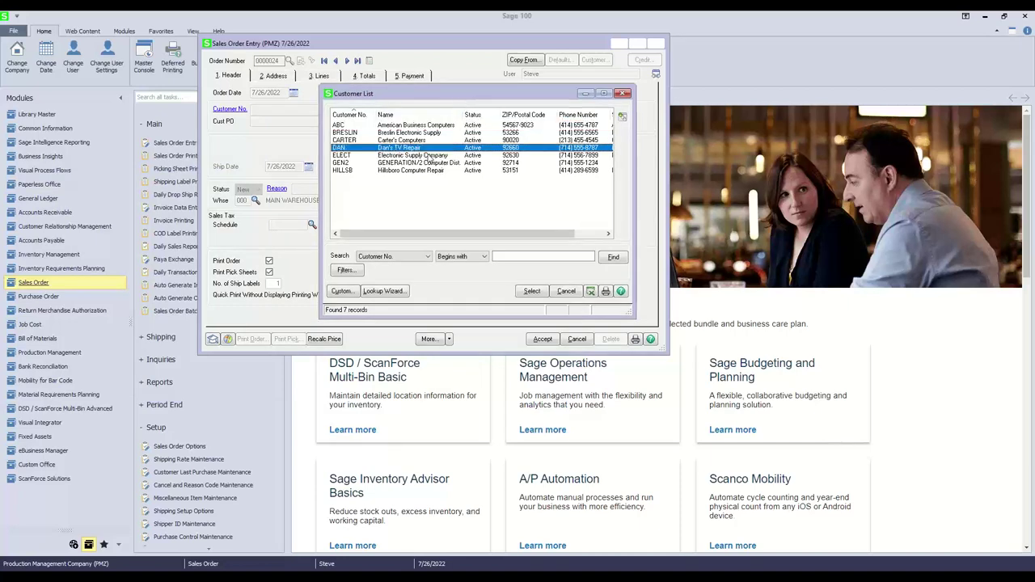
click(532, 291)
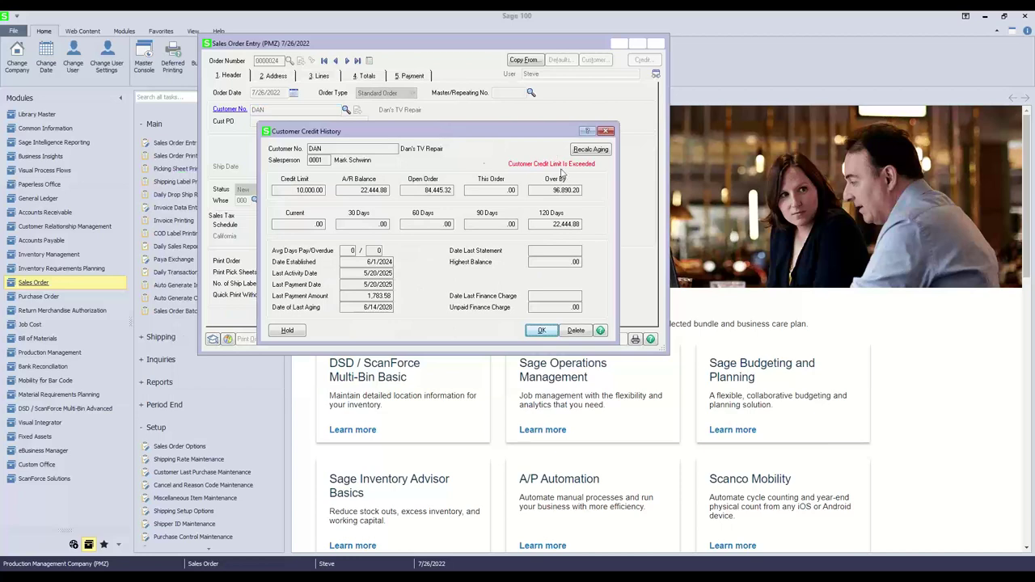
click(540, 332)
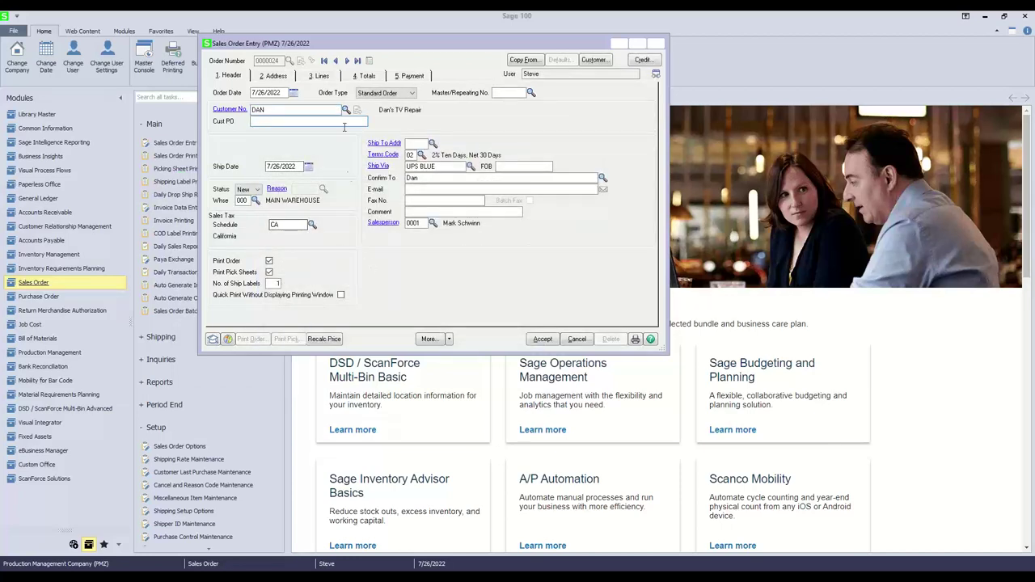
click(322, 76)
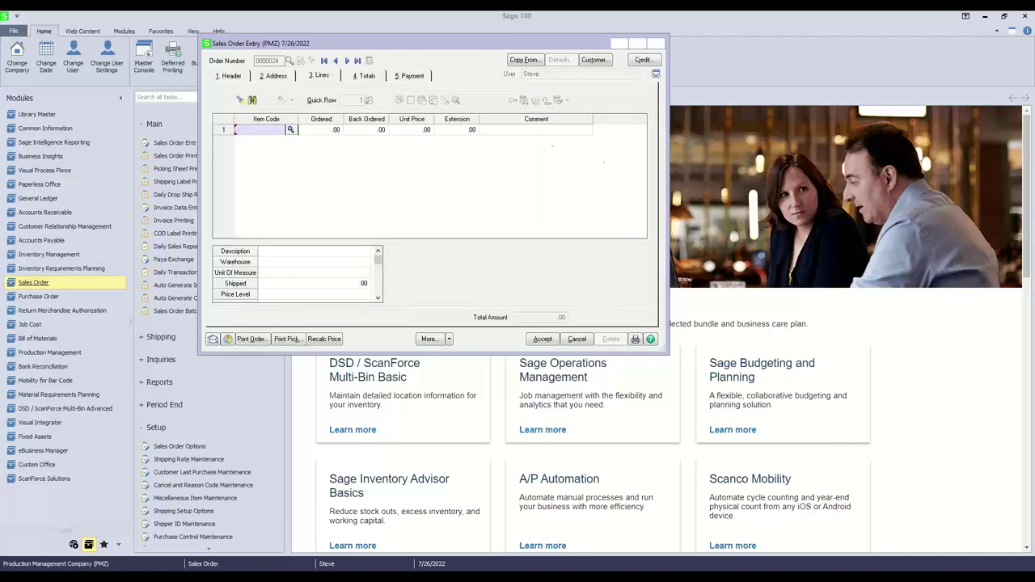
Add line DSKTP-00200 Turbo Desktop Computer System with quantity 10.
key(F2)
scroll(508, 194, down, 5)
scroll(510, 194, down, 4)
scroll(530, 194, down, 4)
scroll(524, 200, up, 8)
scroll(526, 199, up, 2)
scroll(526, 197, down, 6)
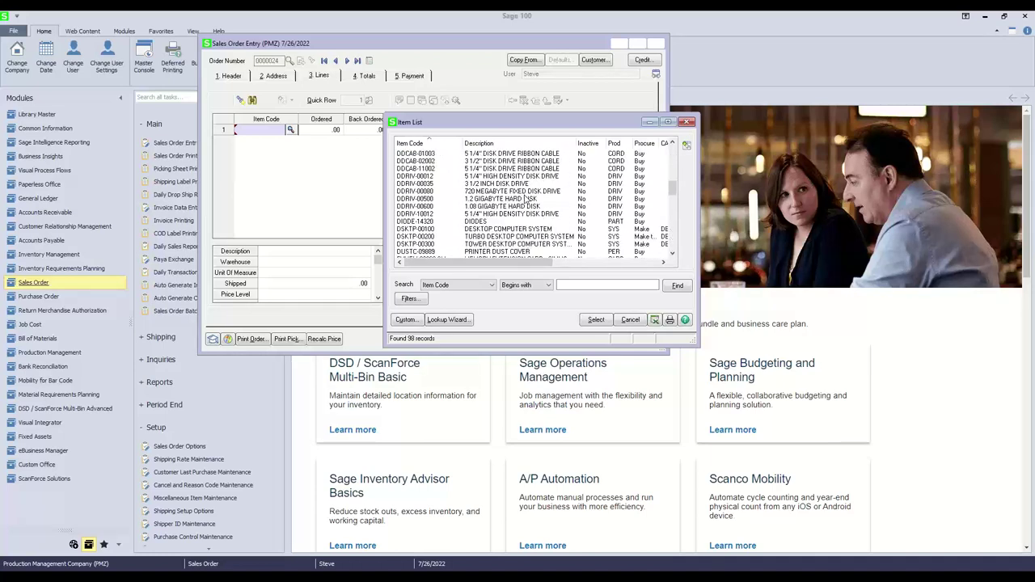
click(521, 236)
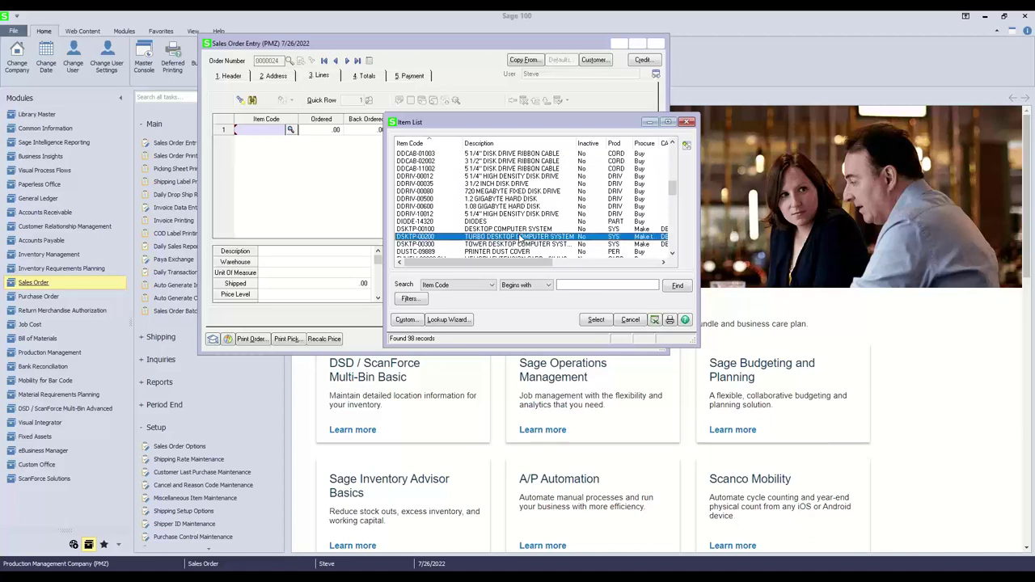
click(595, 319)
text(10)
key(Tab)
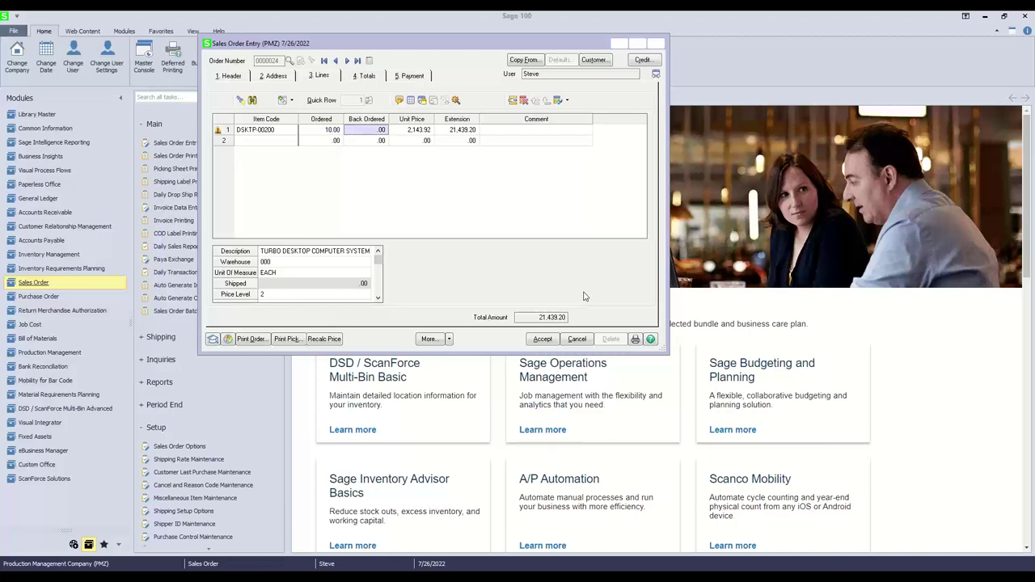
key(Tab)
key(Tab)
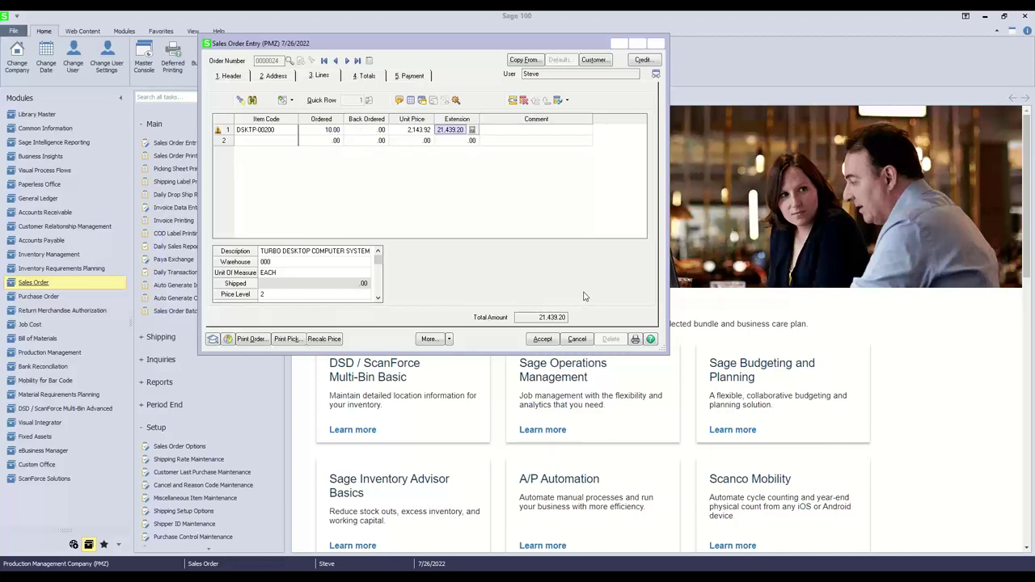
key(Tab)
key(Tab)
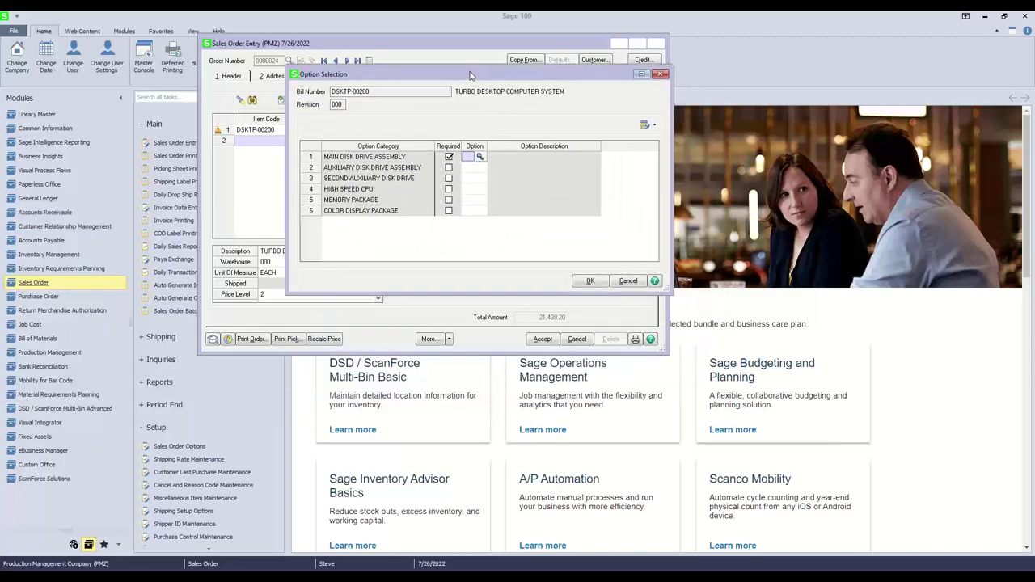
Choose option 01 for disk drives, CPU, memory and color display, then confirm the options.
click(478, 159)
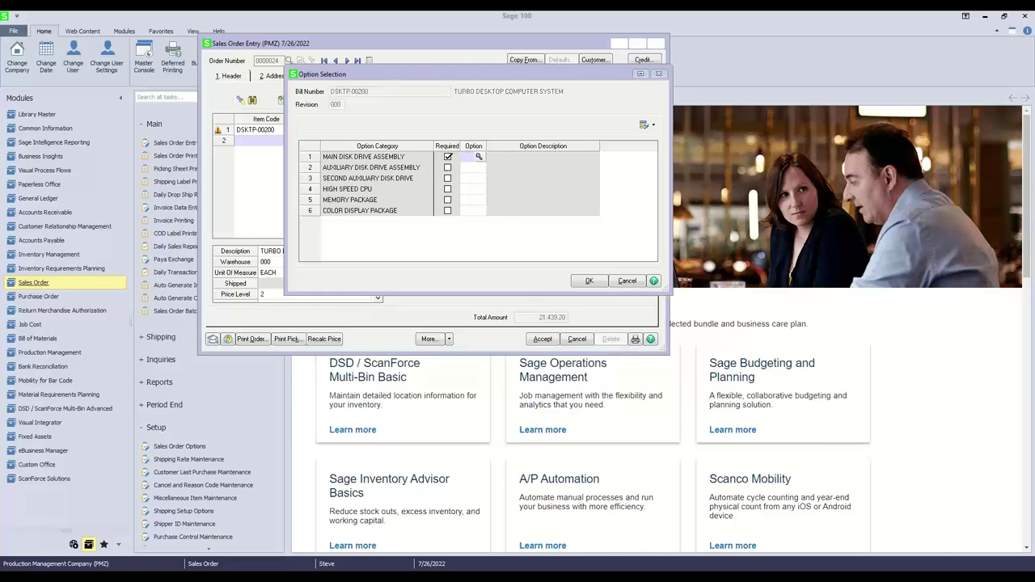
key(Return)
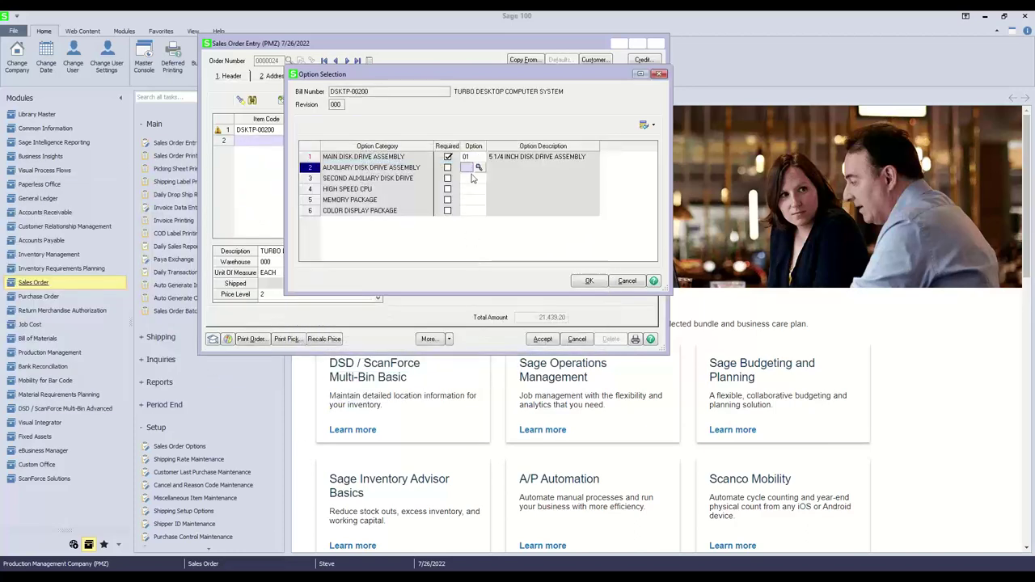
click(478, 168)
key(Return)
click(478, 178)
key(Return)
click(478, 189)
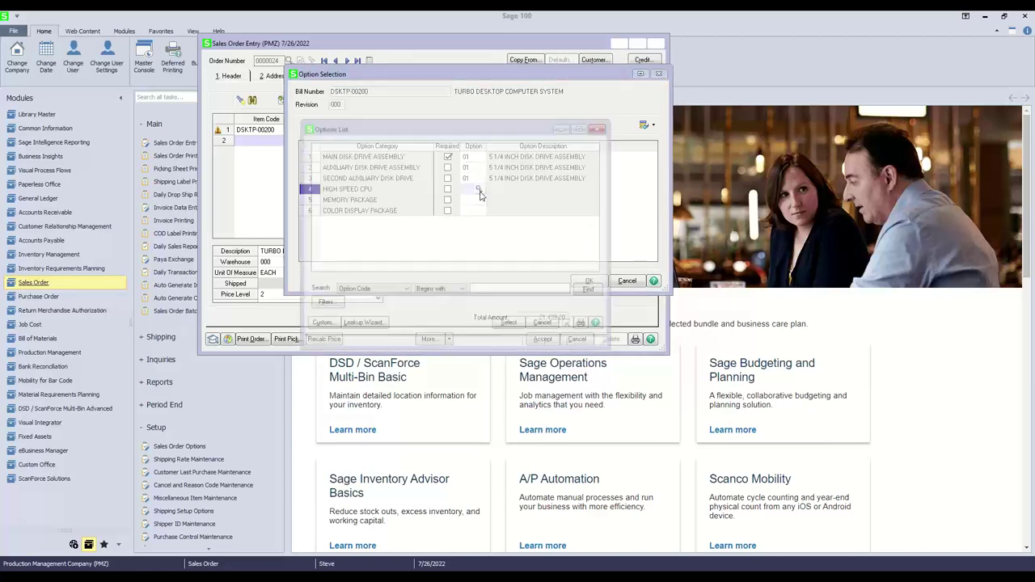
key(Return)
click(478, 200)
key(Return)
click(479, 210)
key(Return)
click(578, 283)
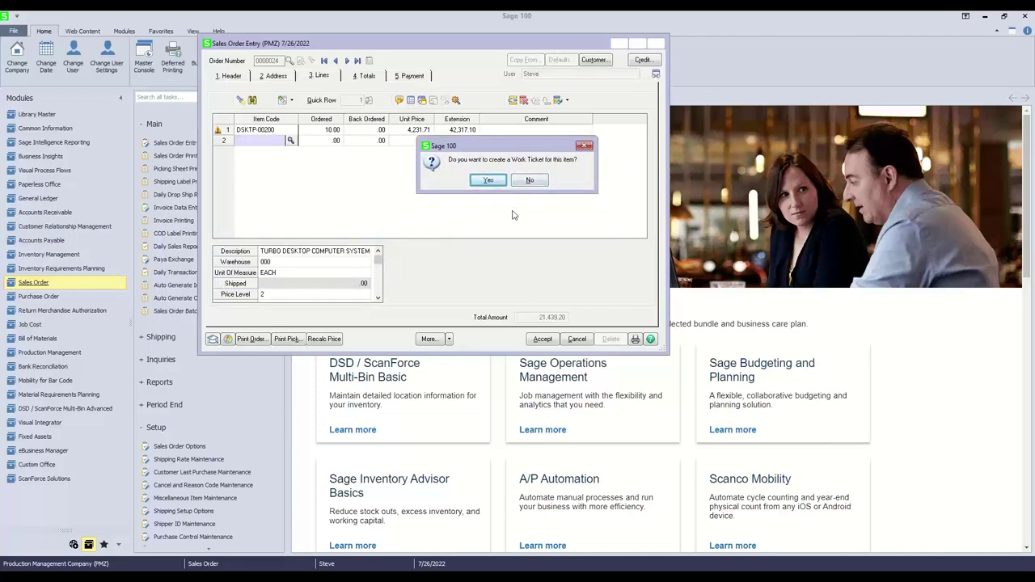
Create and accept the released work ticket, then save the 42,317.10 sales order.
click(488, 179)
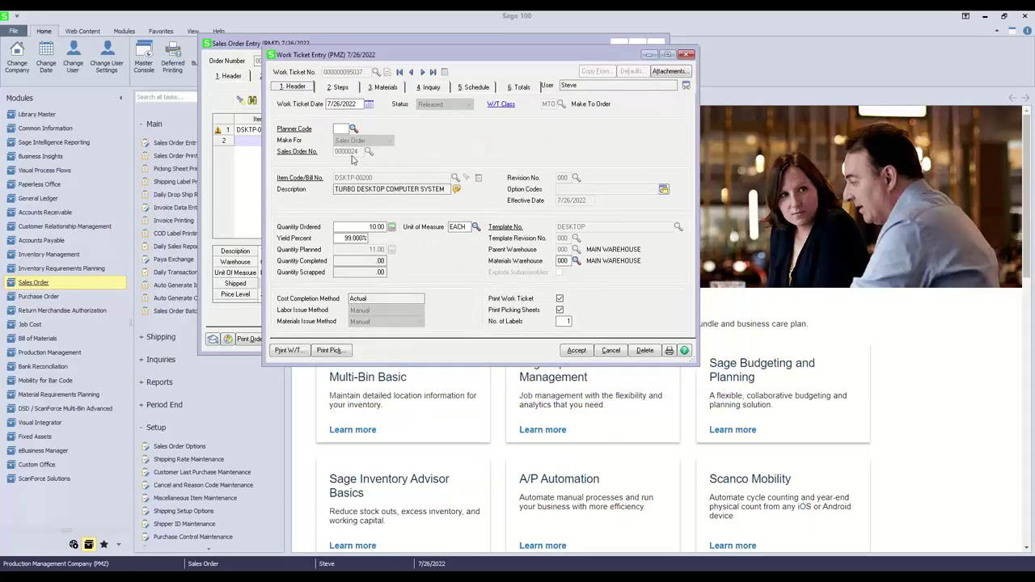
drag(385, 61, 352, 91)
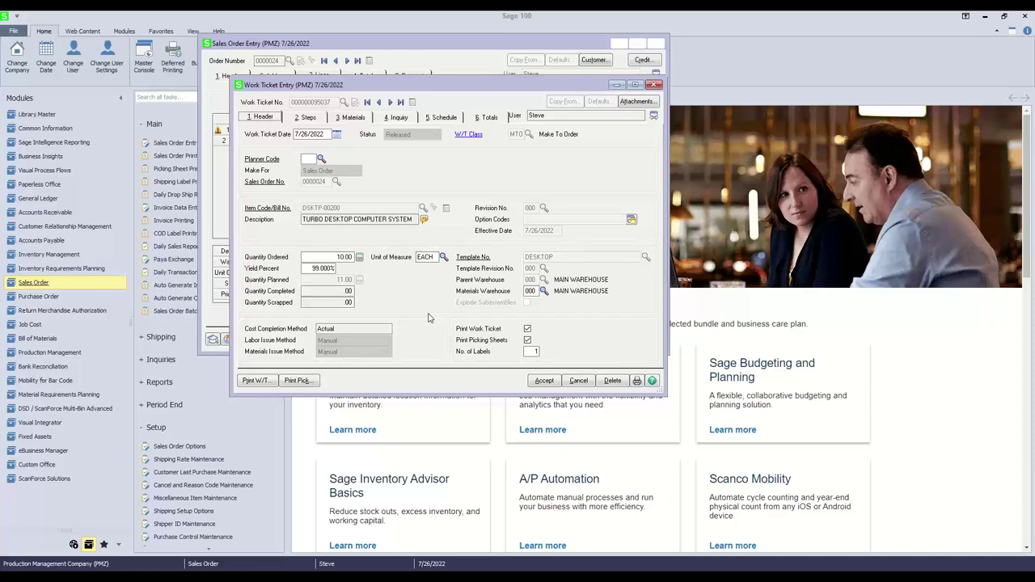
click(544, 381)
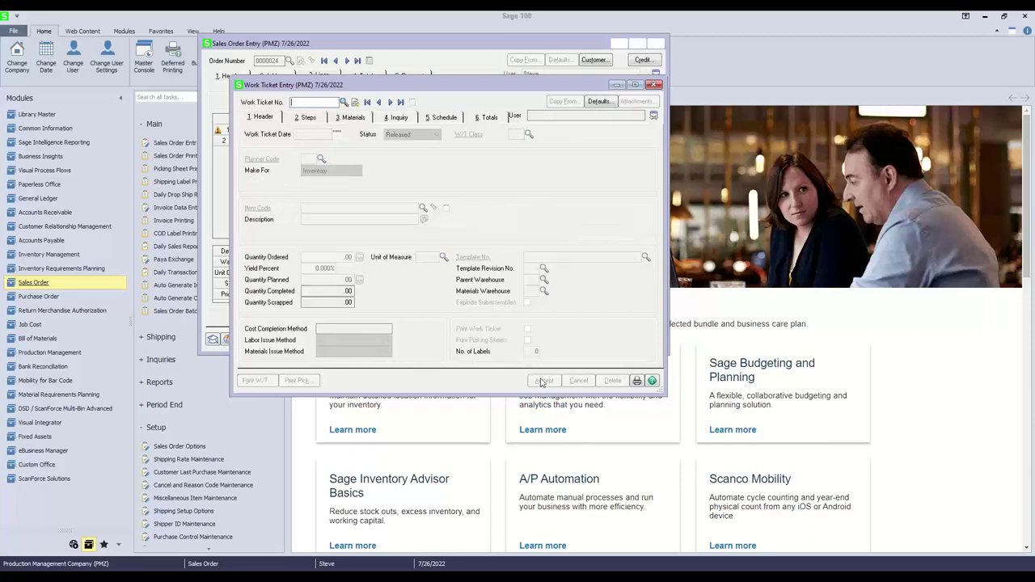
click(656, 85)
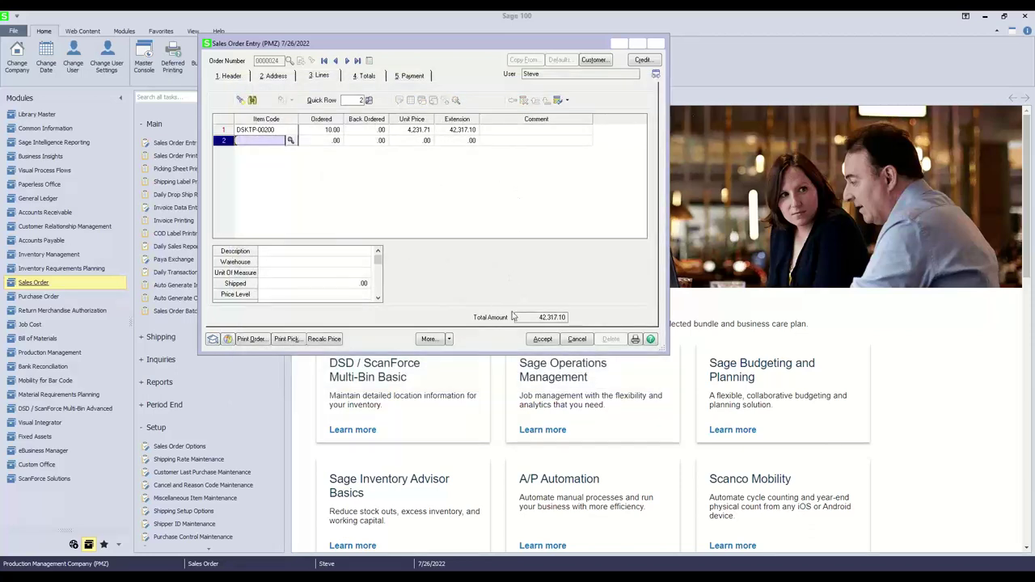
click(534, 343)
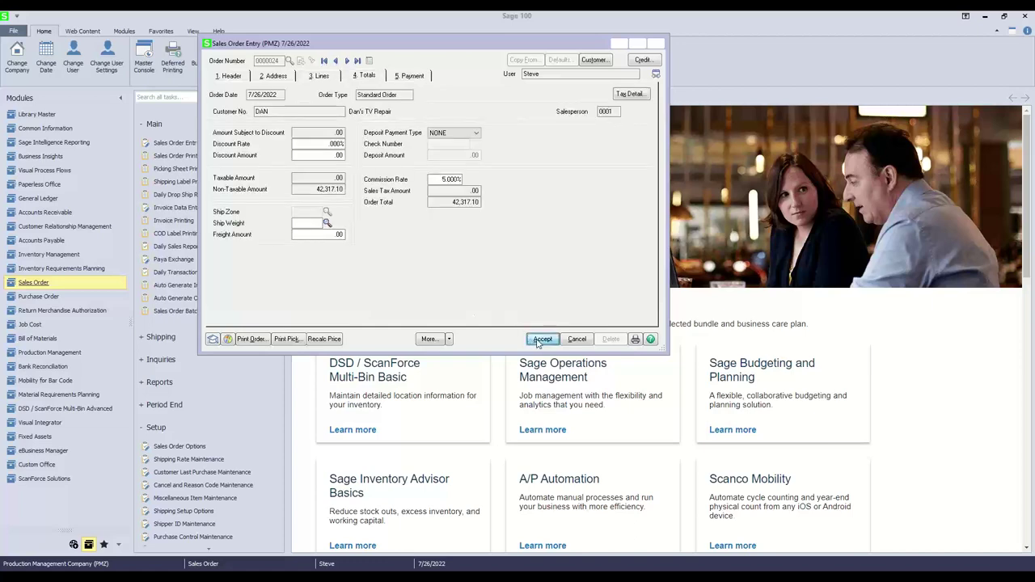
click(658, 42)
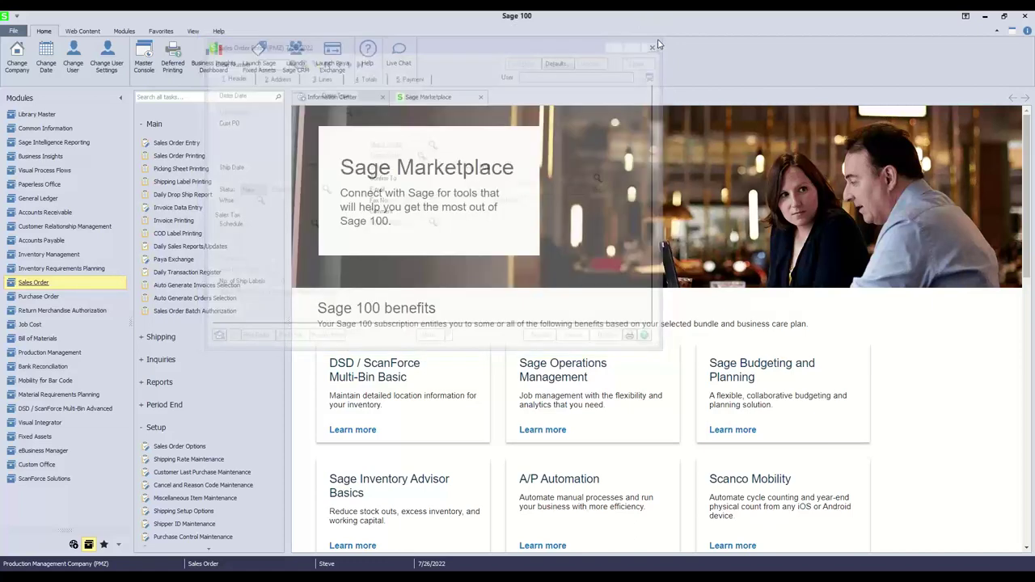
Review work ticket 95037's materials and header in Production Management's Work Ticket Entry, without changes.
click(48, 353)
click(177, 144)
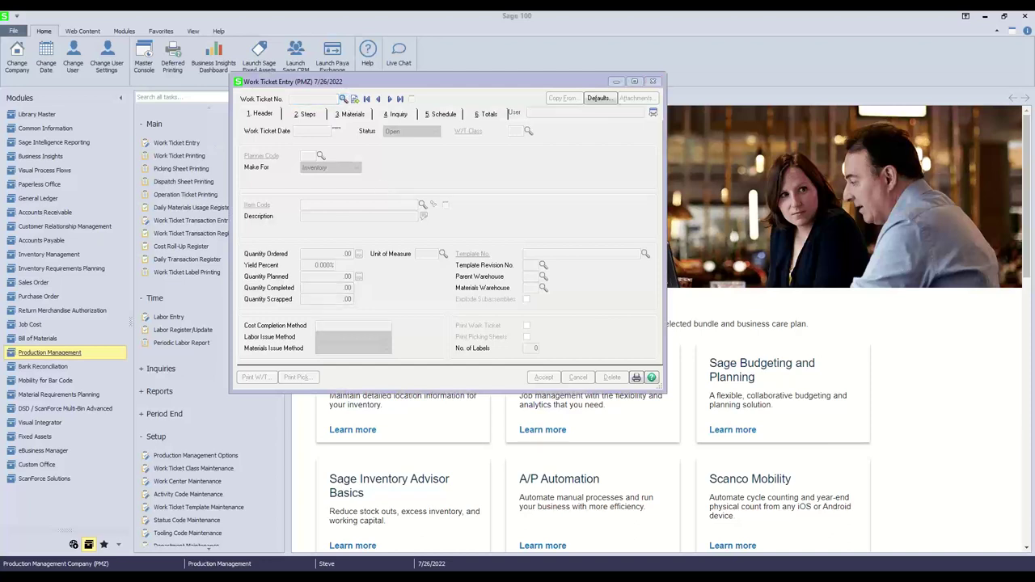
text(95037)
key(Tab)
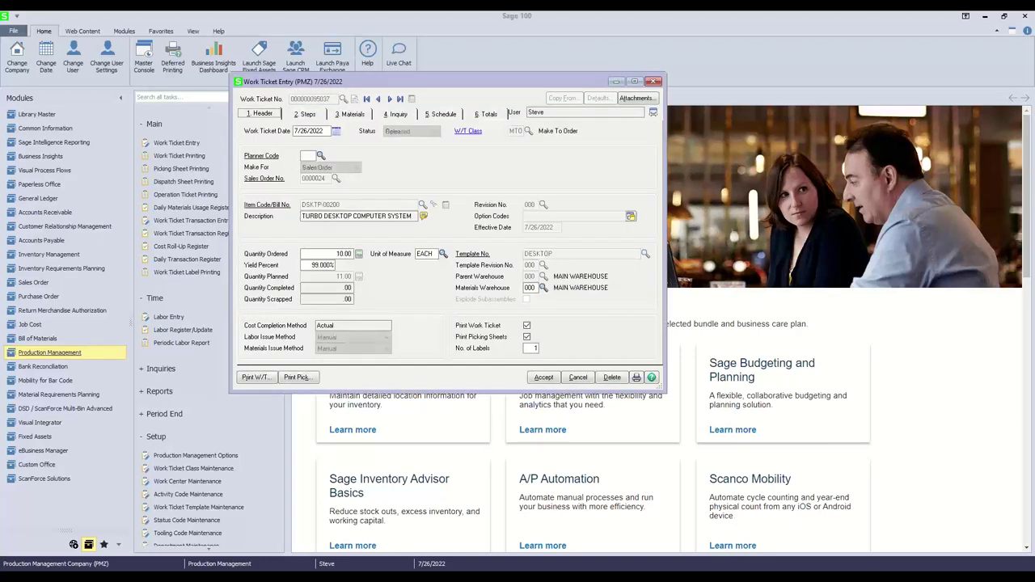
click(351, 115)
click(261, 115)
click(654, 82)
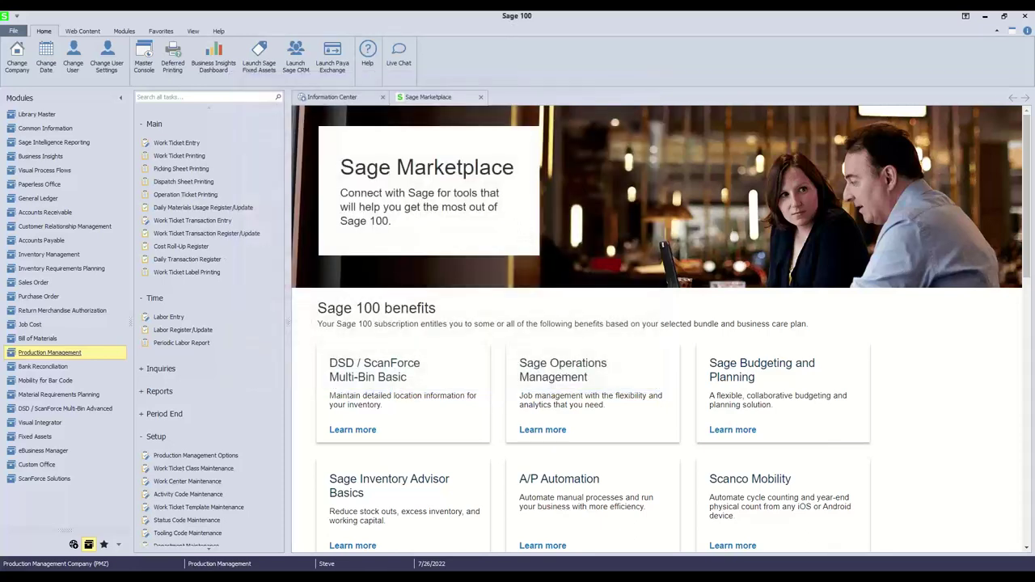
Log in to ScanForce Warehouse Automation and go to the Manufacturing menu.
drag(583, 102, 502, 55)
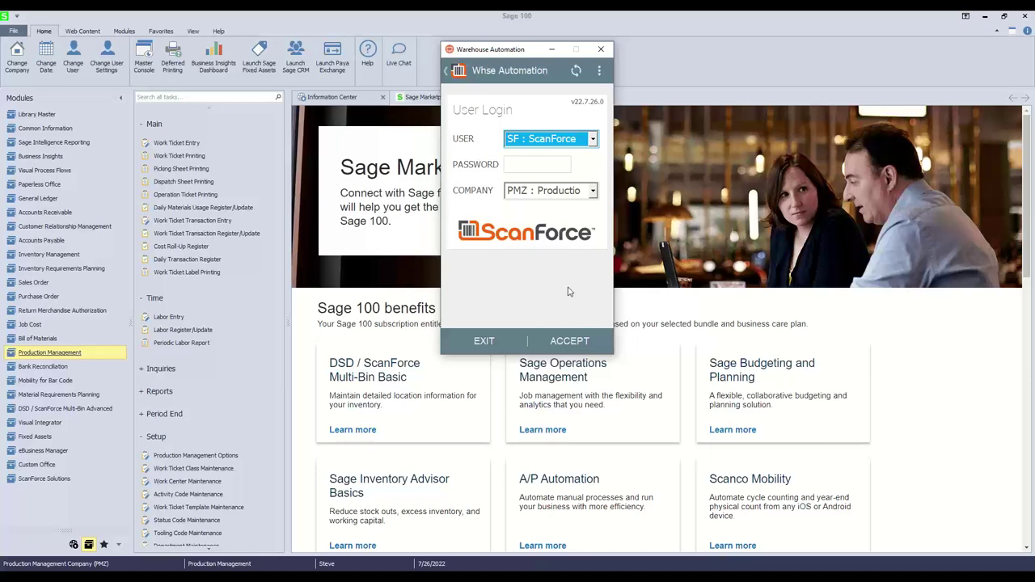
click(564, 342)
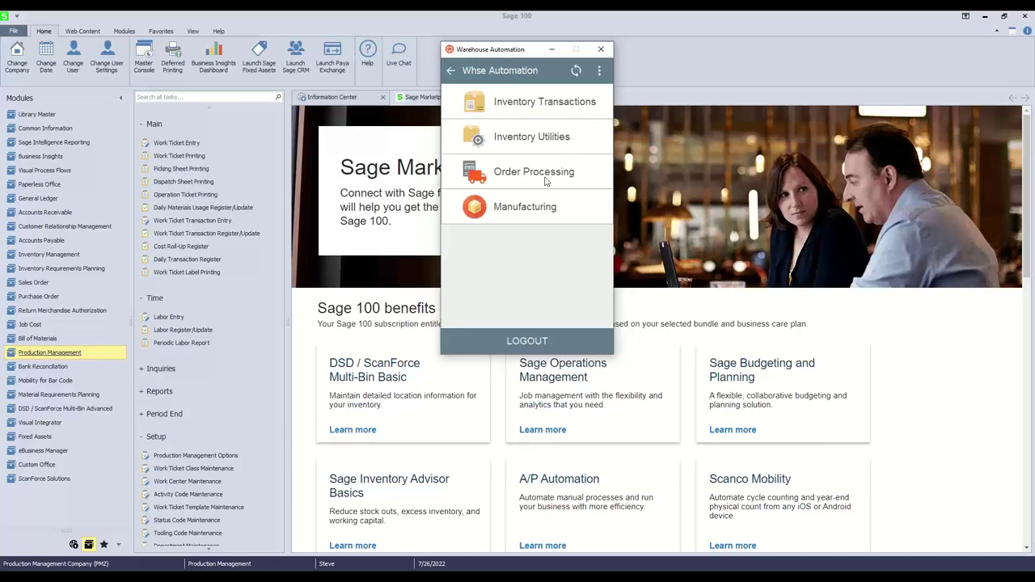
click(523, 208)
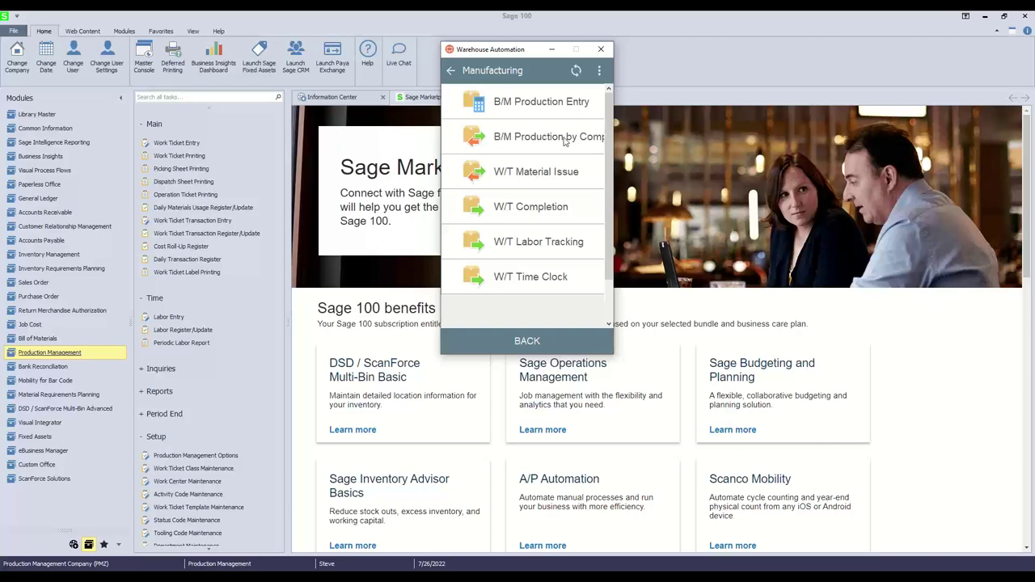
click(550, 178)
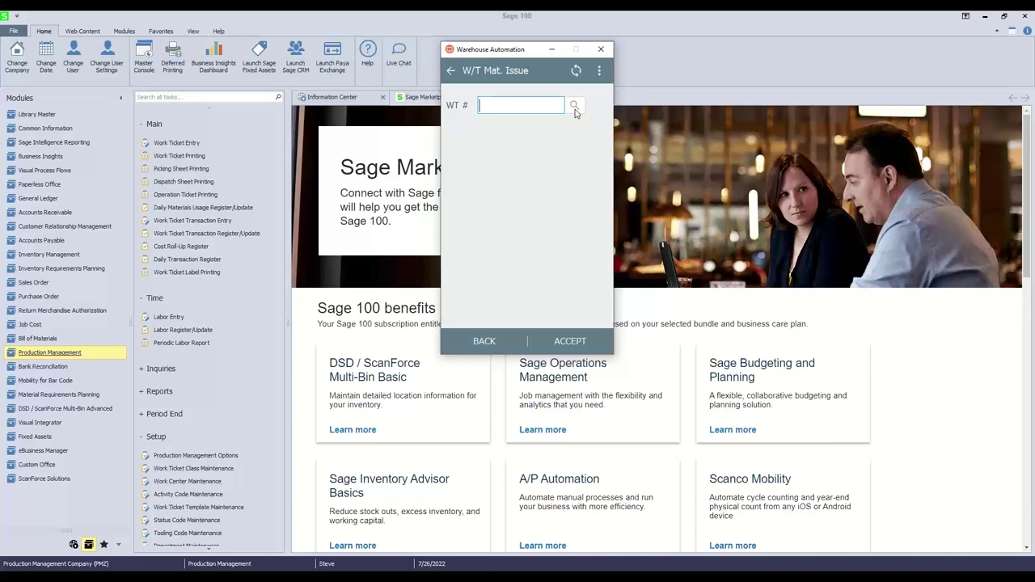
click(575, 107)
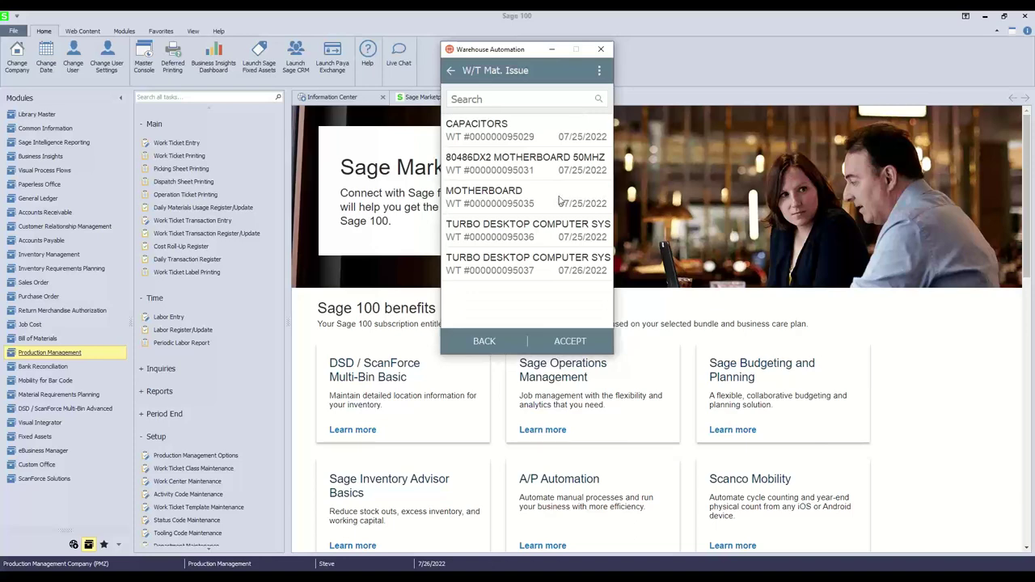
click(545, 273)
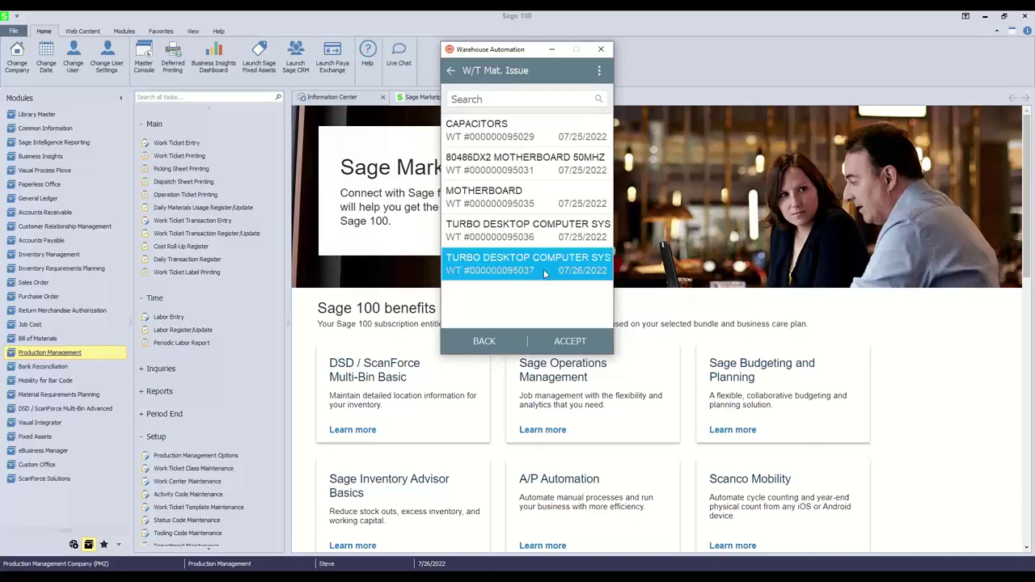
click(564, 343)
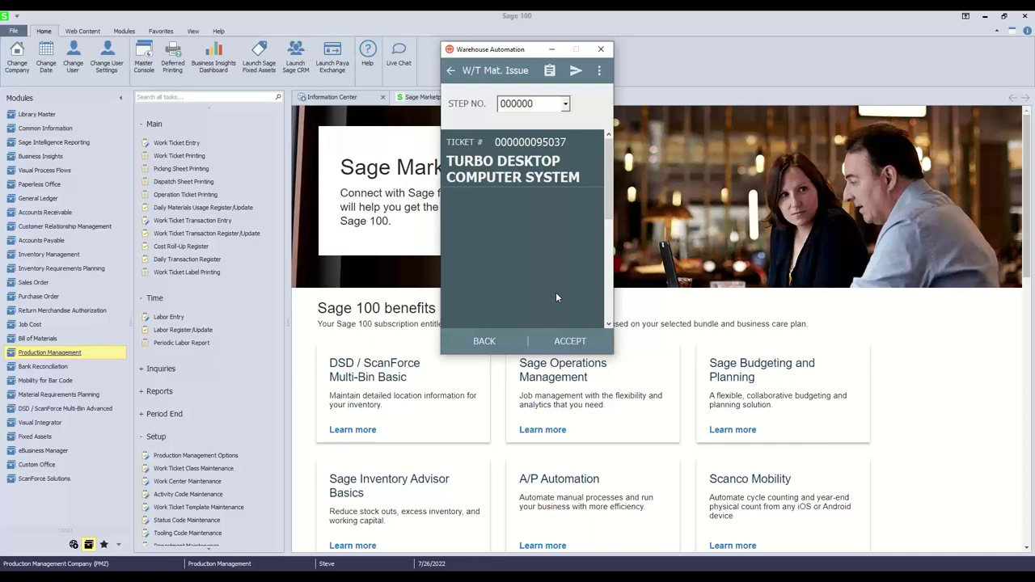
click(565, 105)
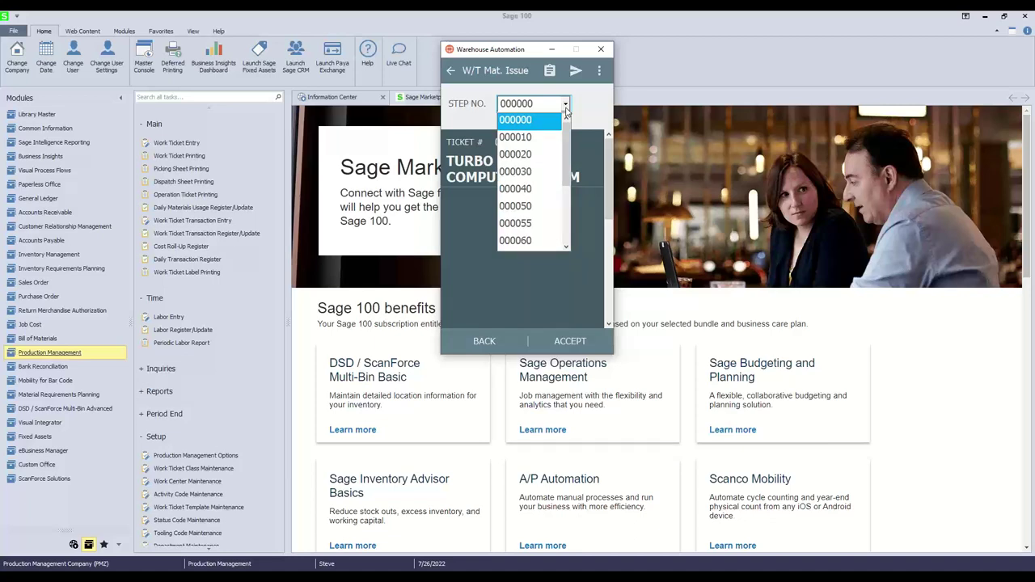
click(538, 138)
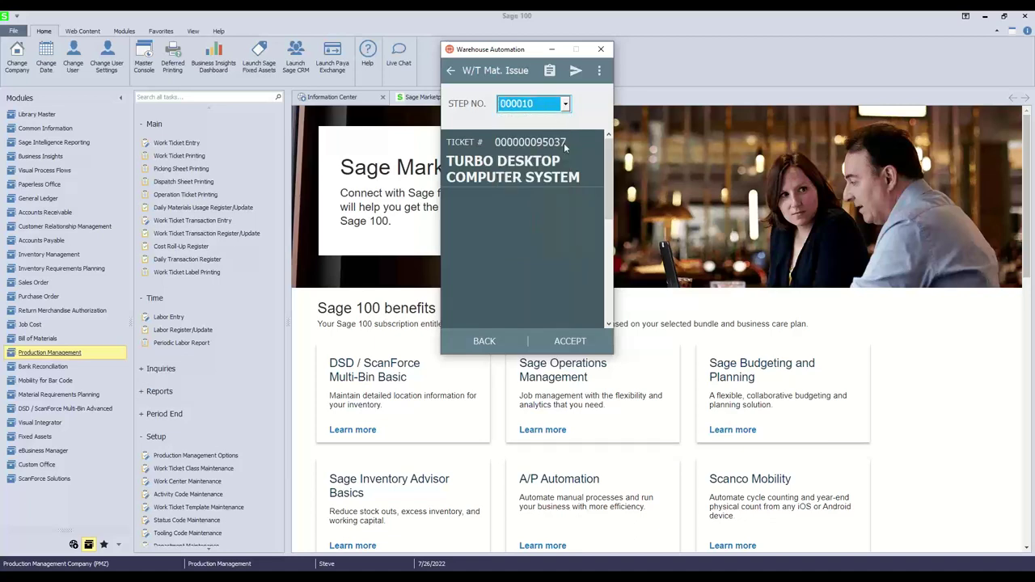
click(567, 342)
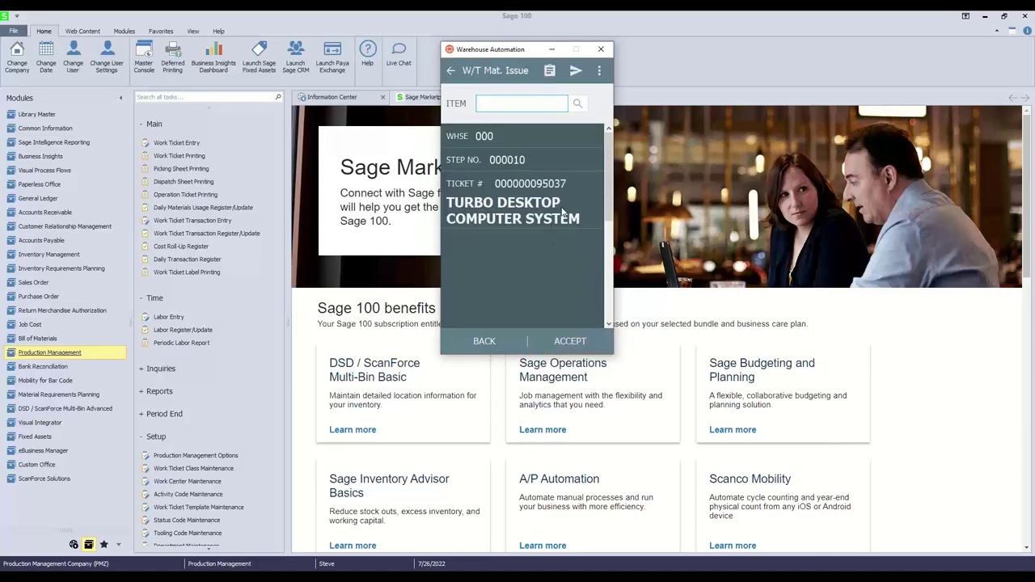
key(Return)
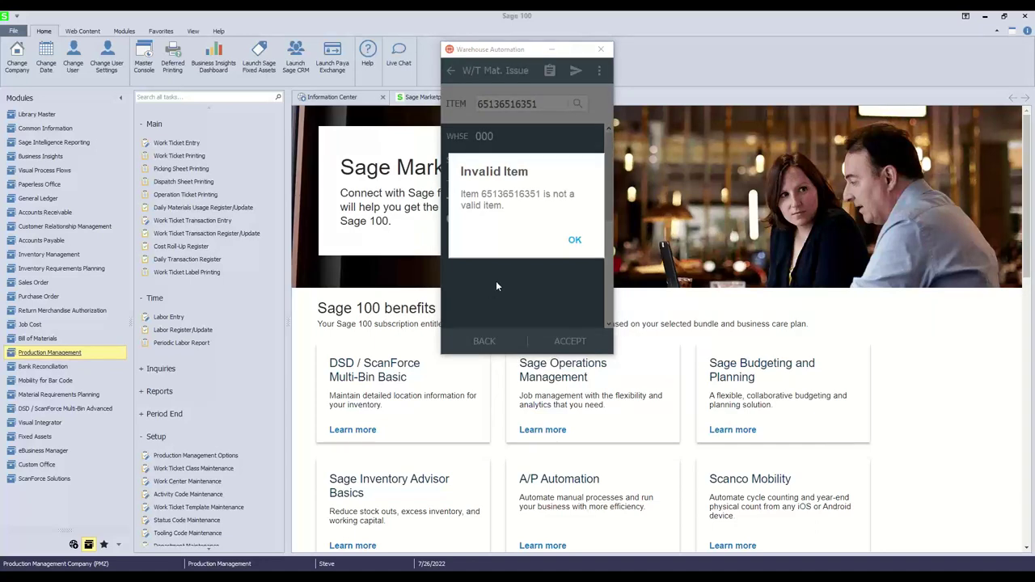
click(573, 241)
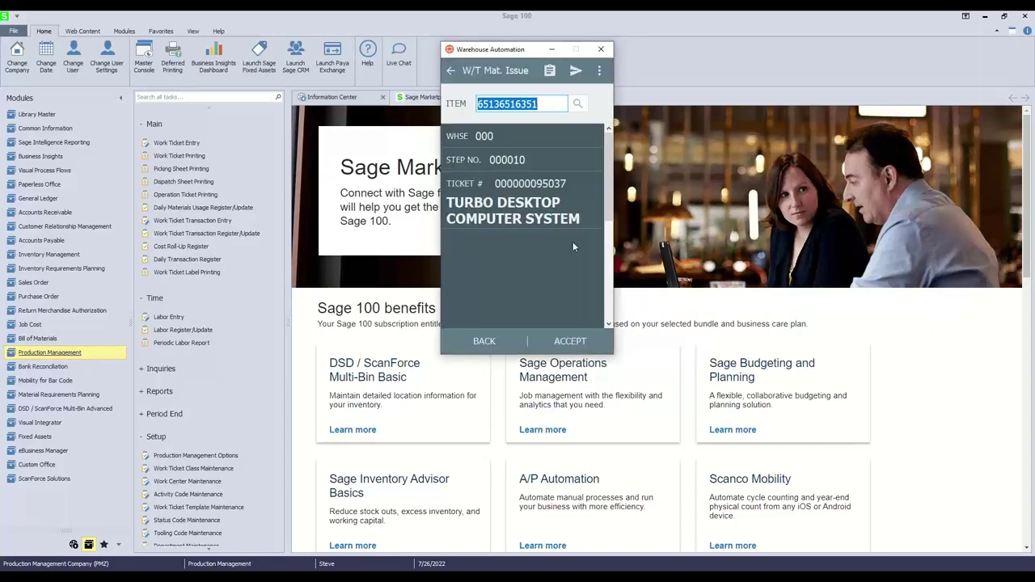
key(BackSpace)
click(577, 103)
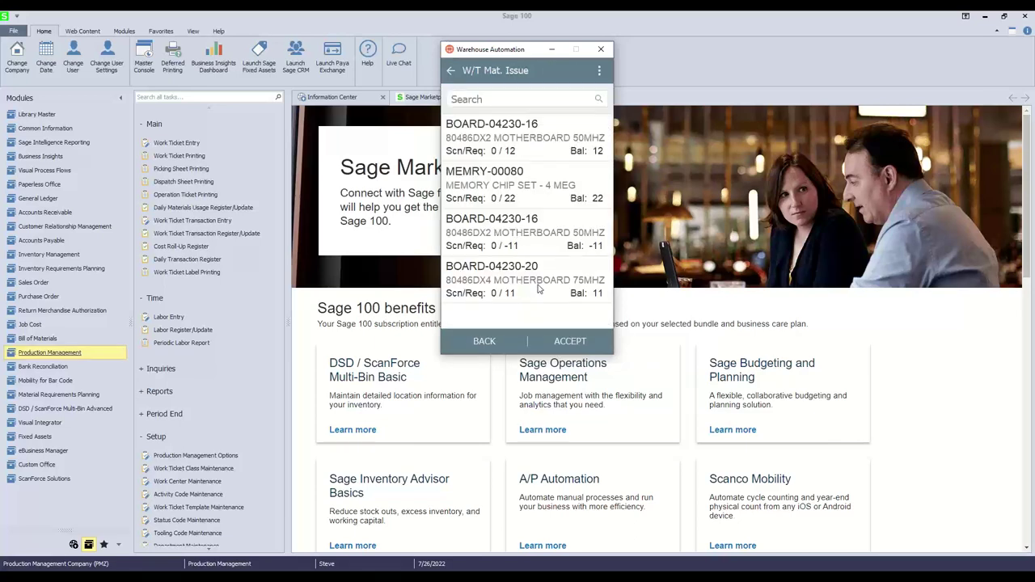
Issue quantity 11 of BOARD-04230-20 from bin B-100-20.
click(520, 148)
click(558, 335)
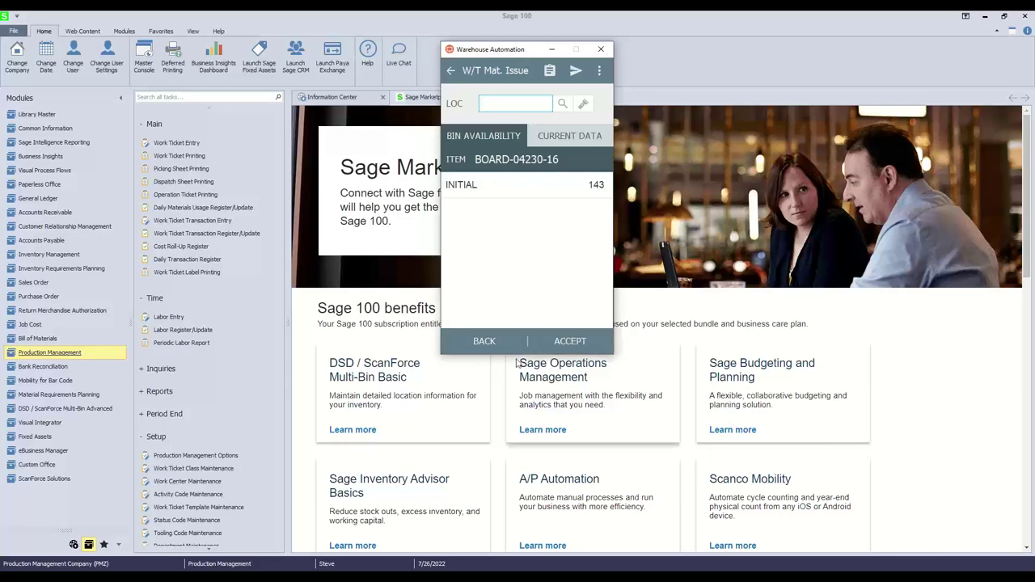
click(488, 341)
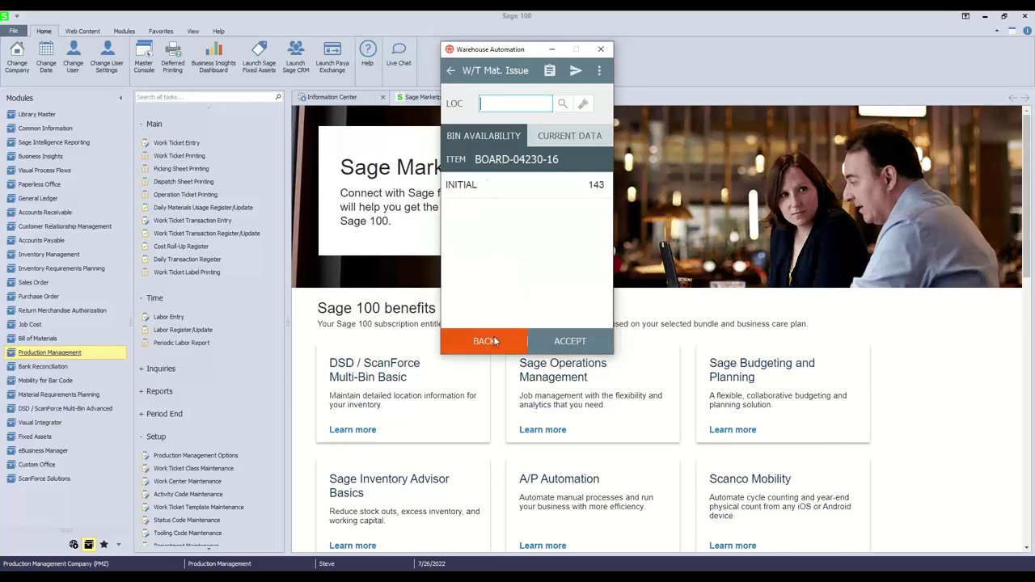
click(578, 103)
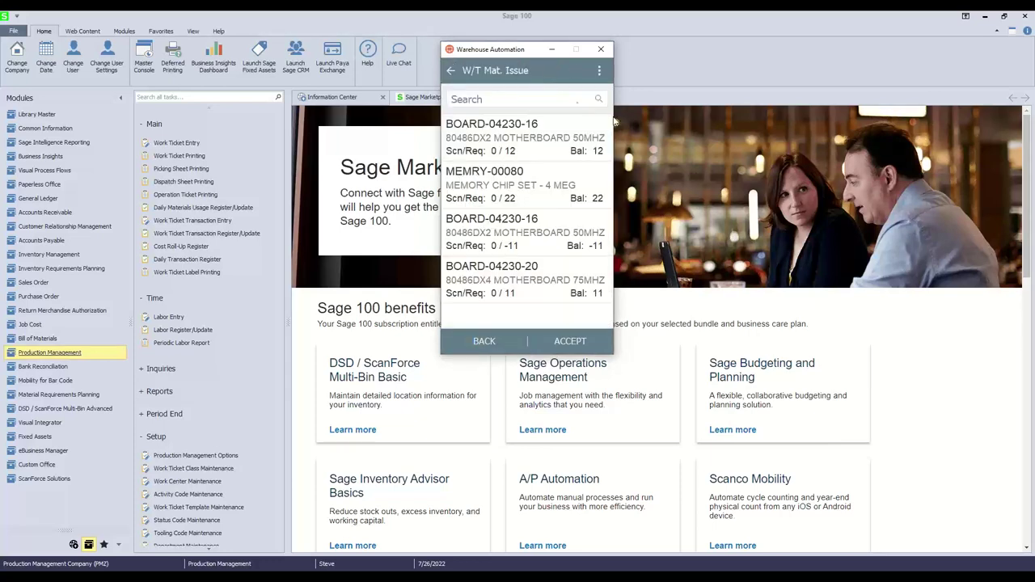
click(526, 279)
click(581, 343)
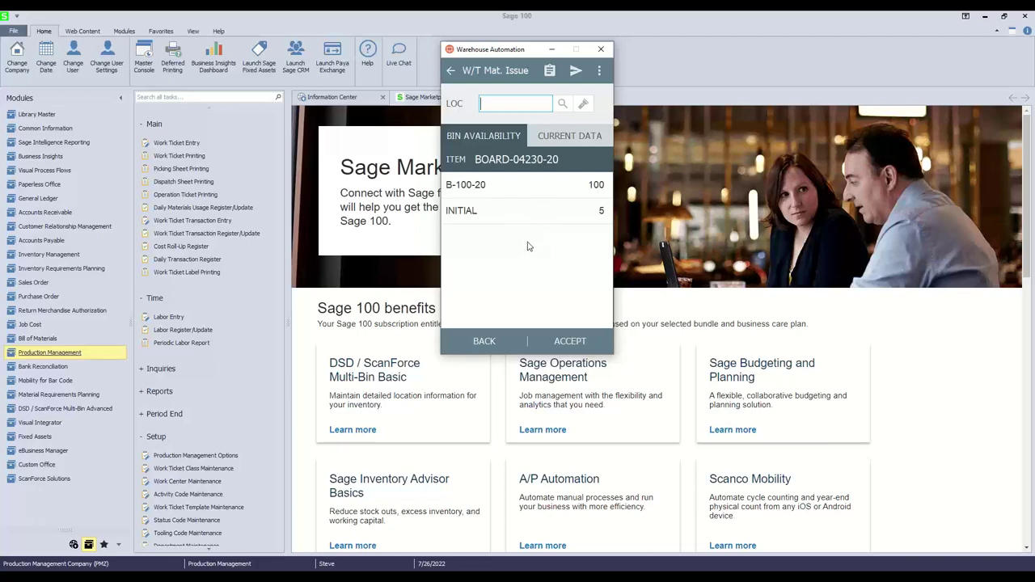
click(507, 195)
click(568, 340)
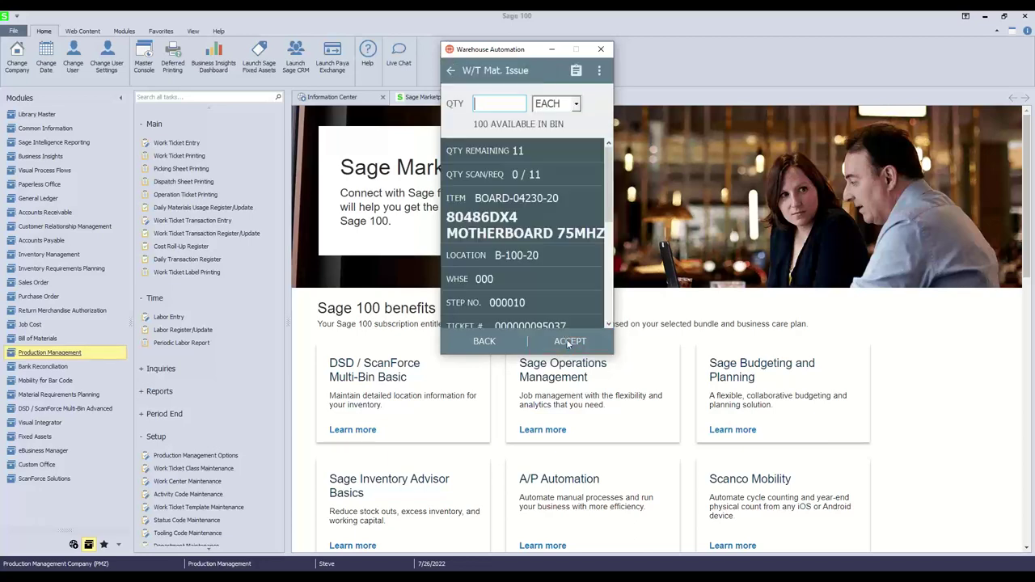
text(11)
key(Return)
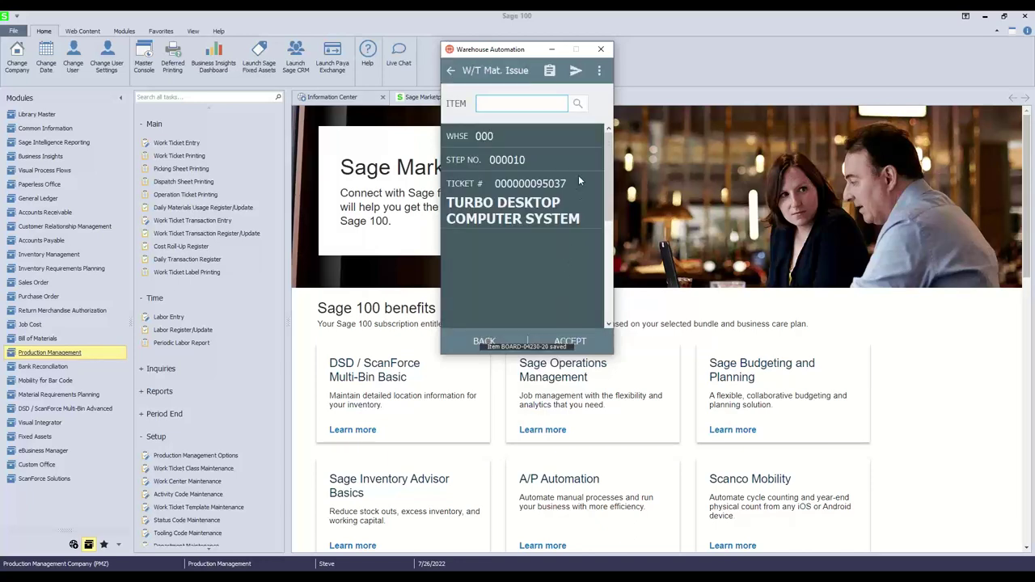
Send the collected material issue data despite two unresolved lines.
click(578, 73)
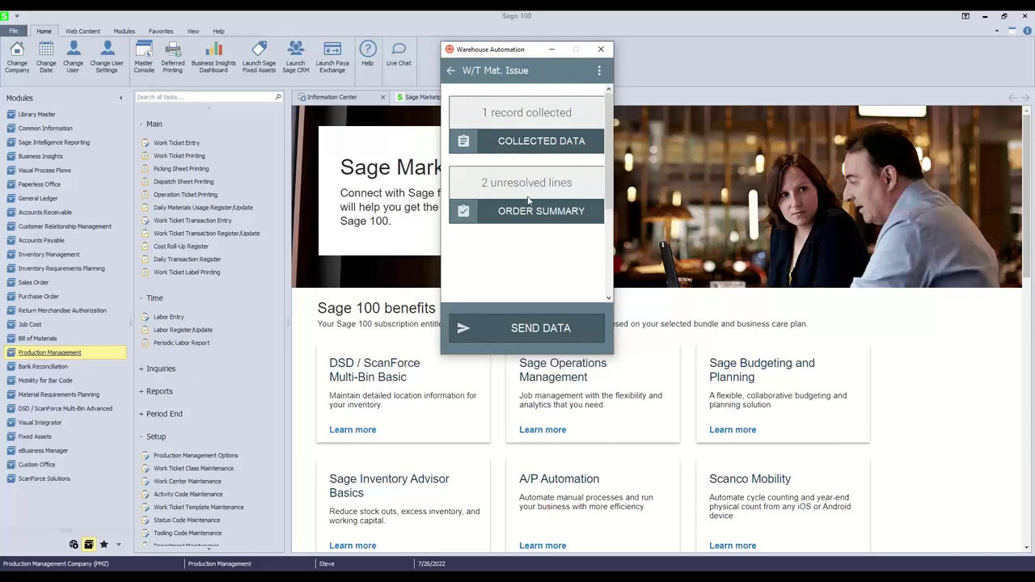
click(519, 334)
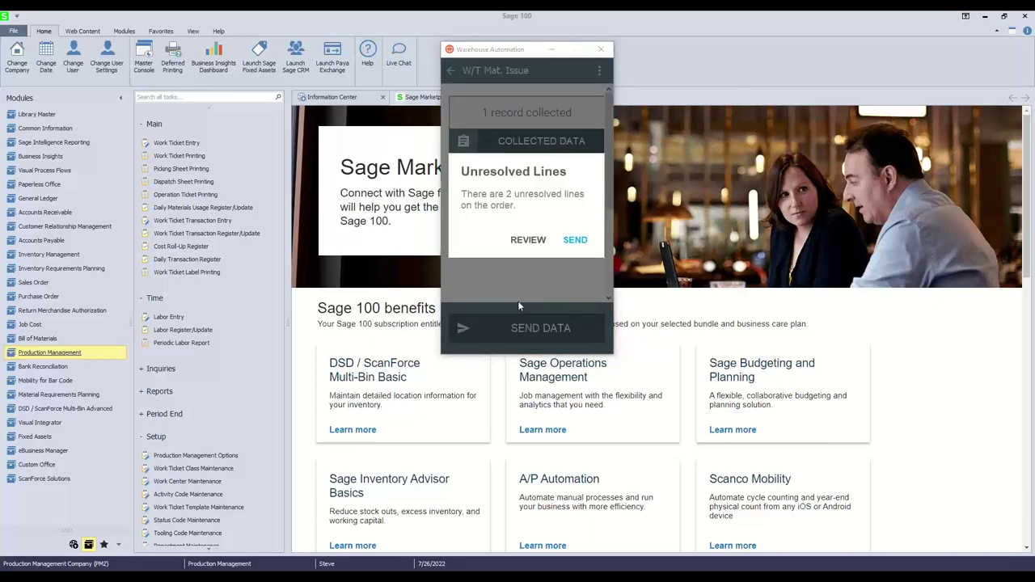
click(574, 242)
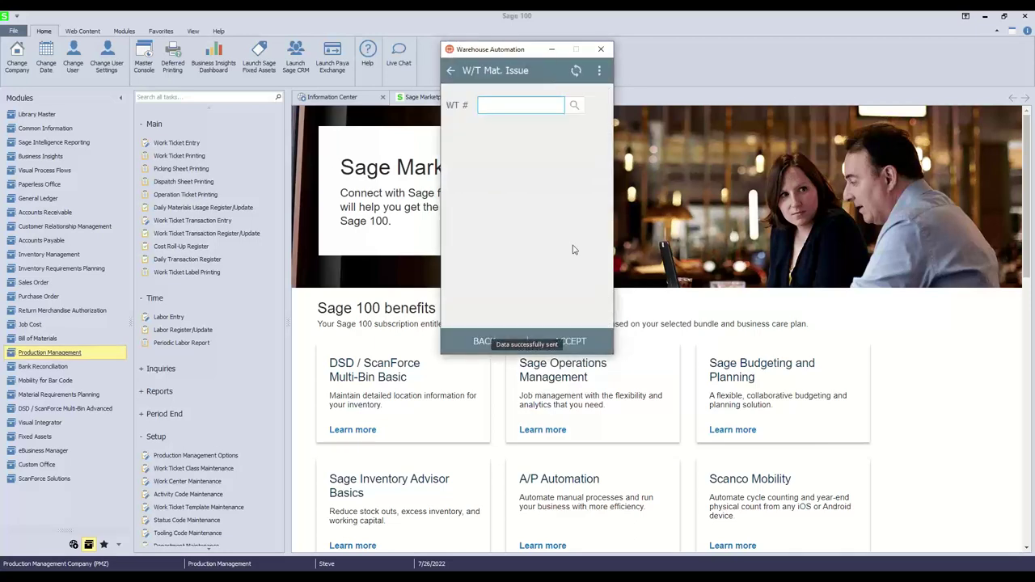
click(451, 71)
Start a W/T Completion for the last Turbo Desktop work ticket.
click(531, 212)
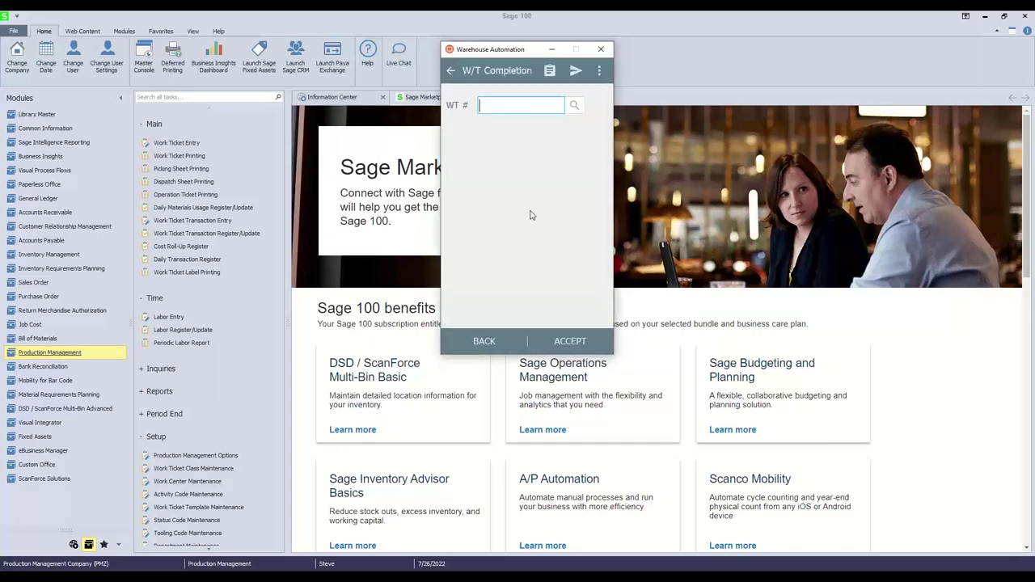
click(576, 106)
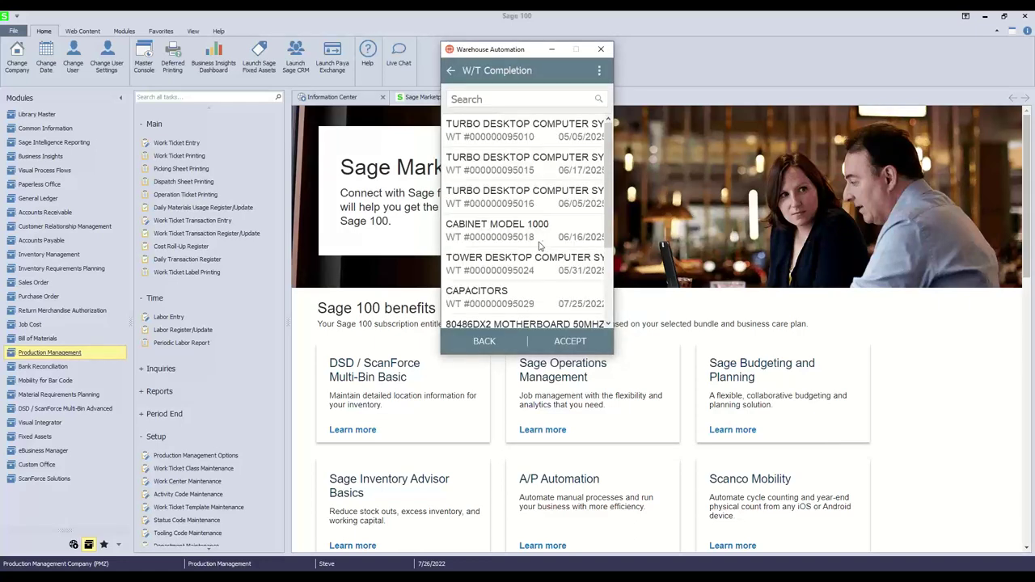
scroll(518, 242, down, 3)
click(515, 310)
click(564, 340)
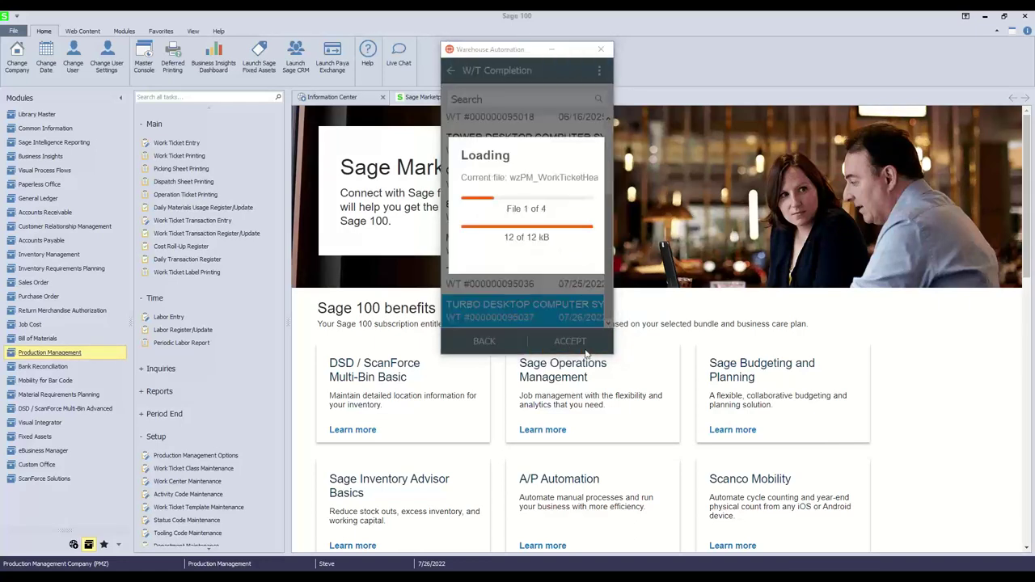
Complete quantity 1 to location COMPLETE and send the collected data.
click(562, 103)
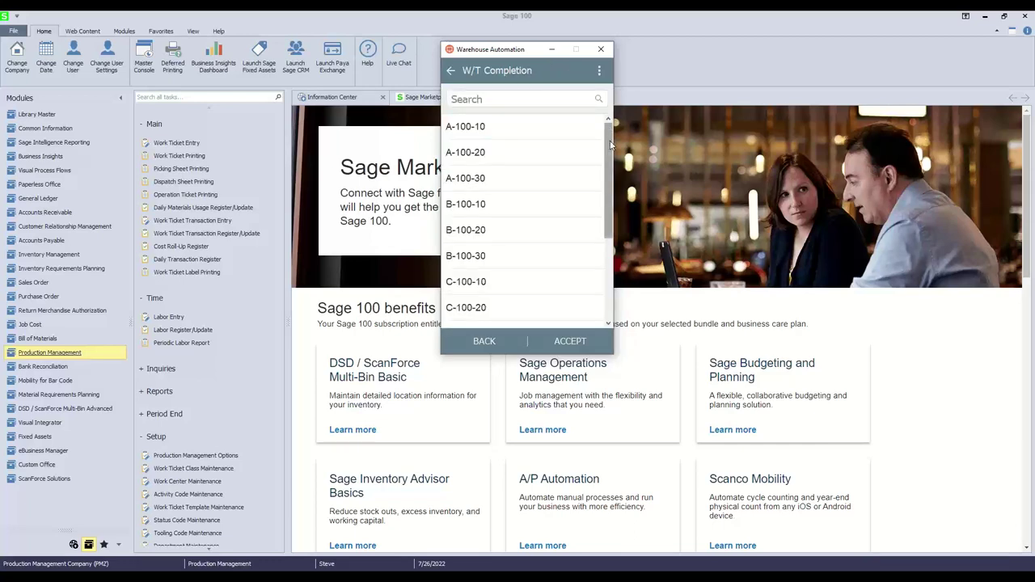
drag(610, 145, 611, 226)
click(485, 210)
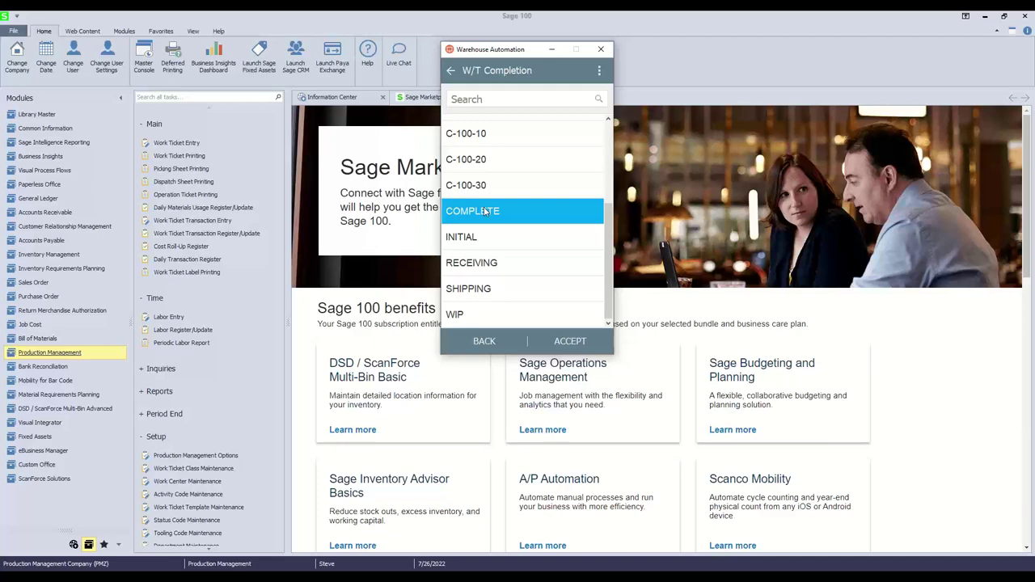
scroll(490, 181, up, 1)
scroll(490, 181, down, 1)
click(562, 347)
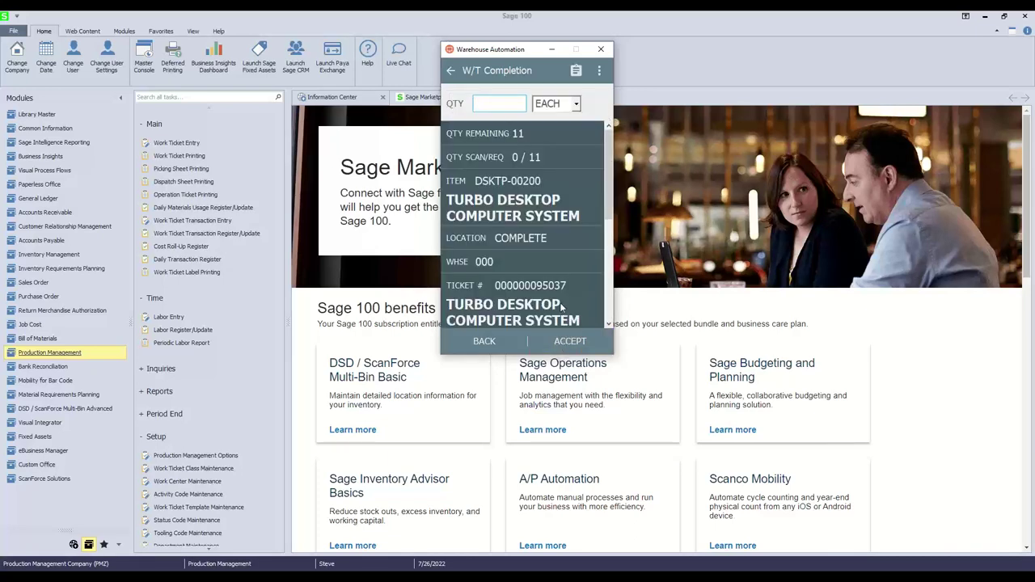
text(1)
key(Return)
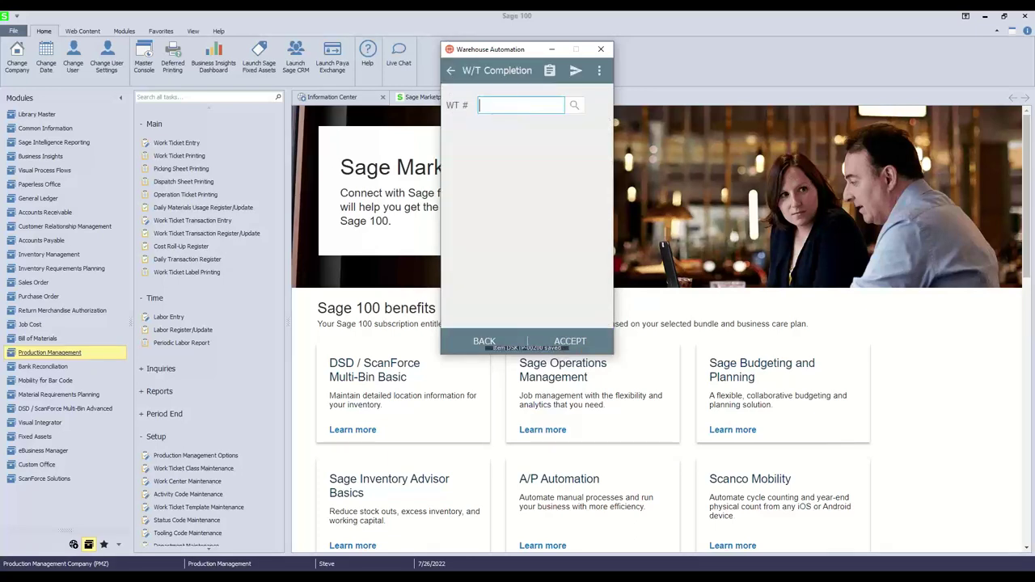
click(575, 77)
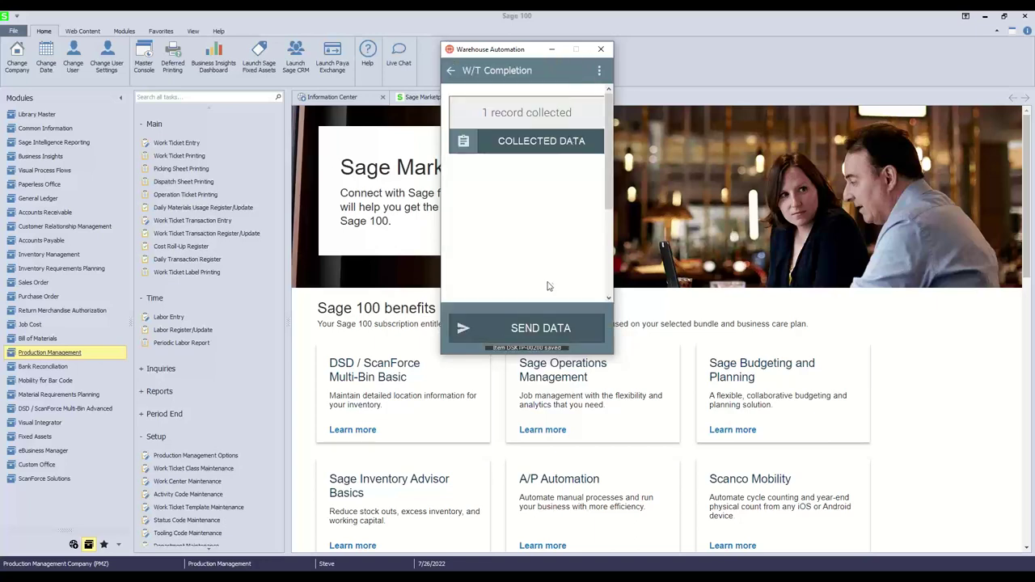
click(540, 327)
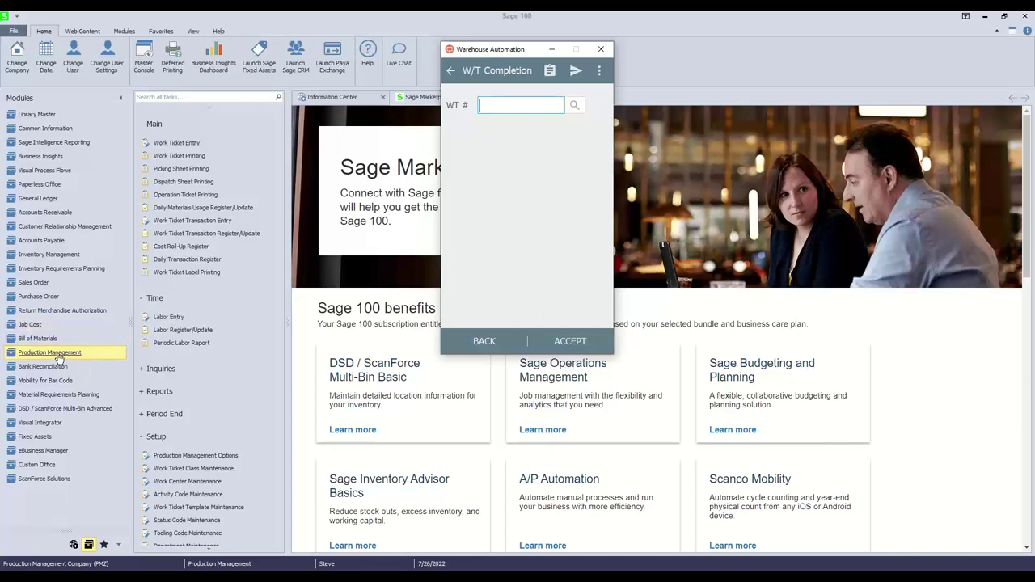
click(201, 225)
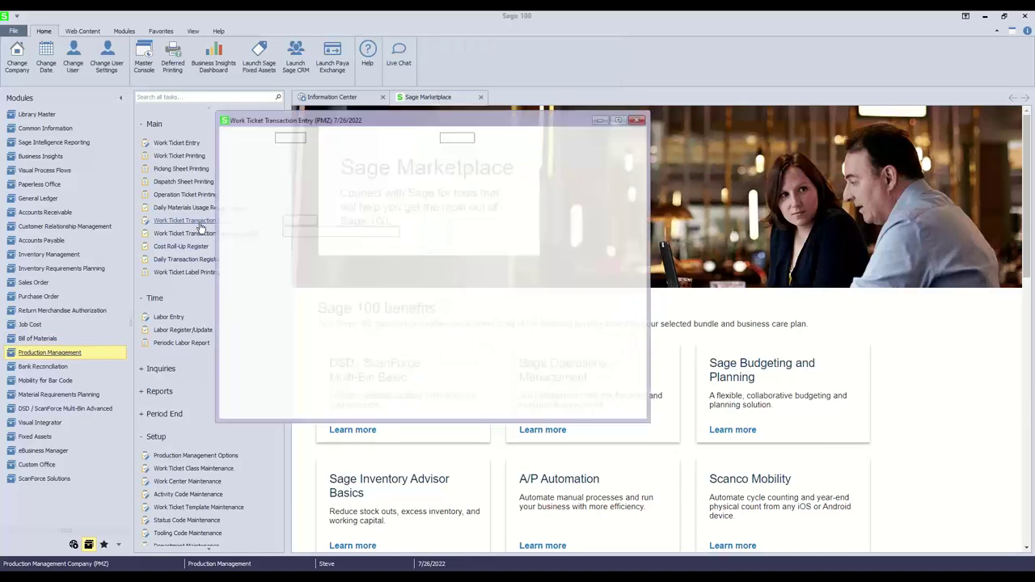
click(419, 175)
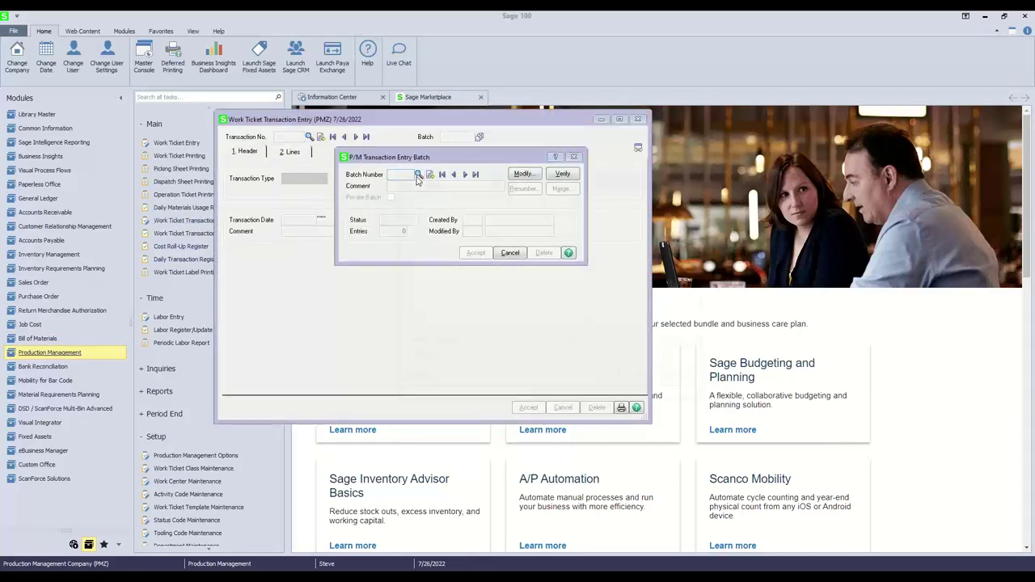
click(604, 377)
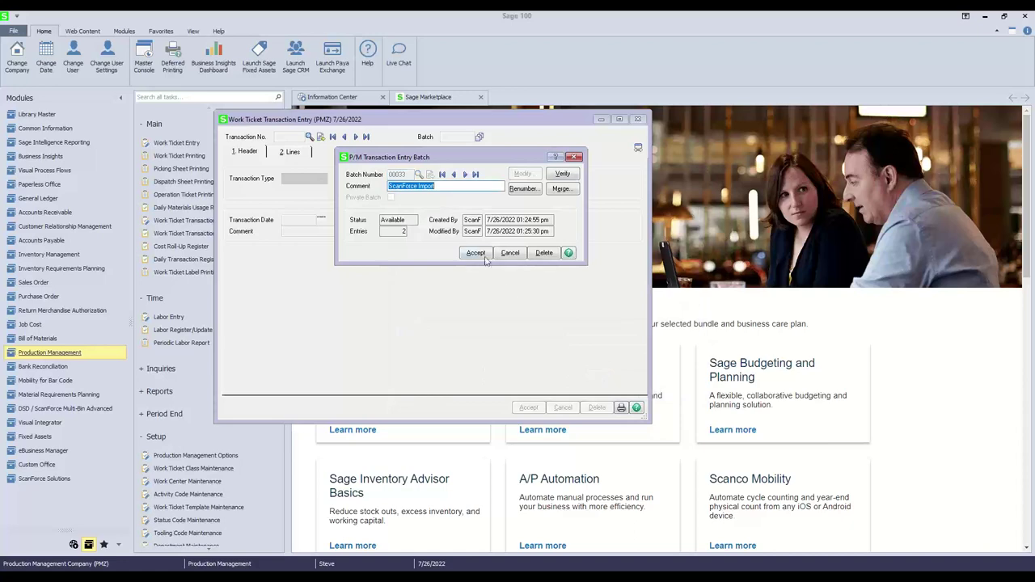
click(483, 258)
click(309, 136)
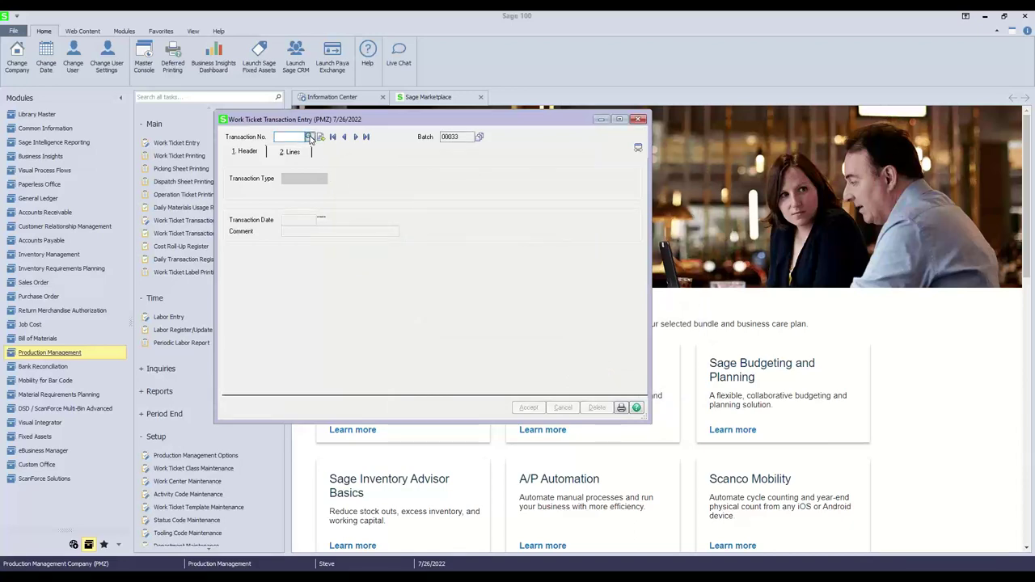
drag(518, 198, 391, 140)
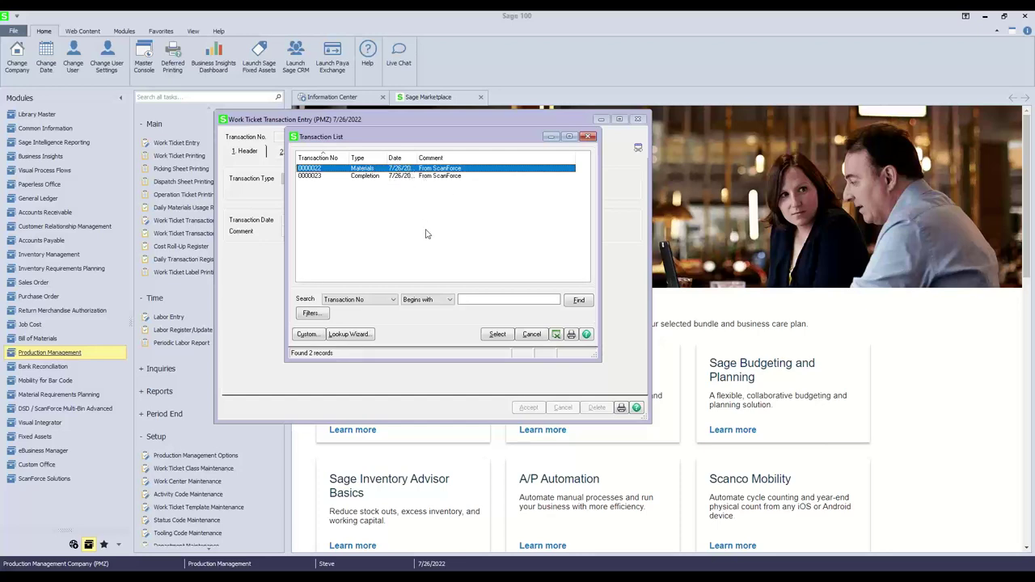
click(593, 137)
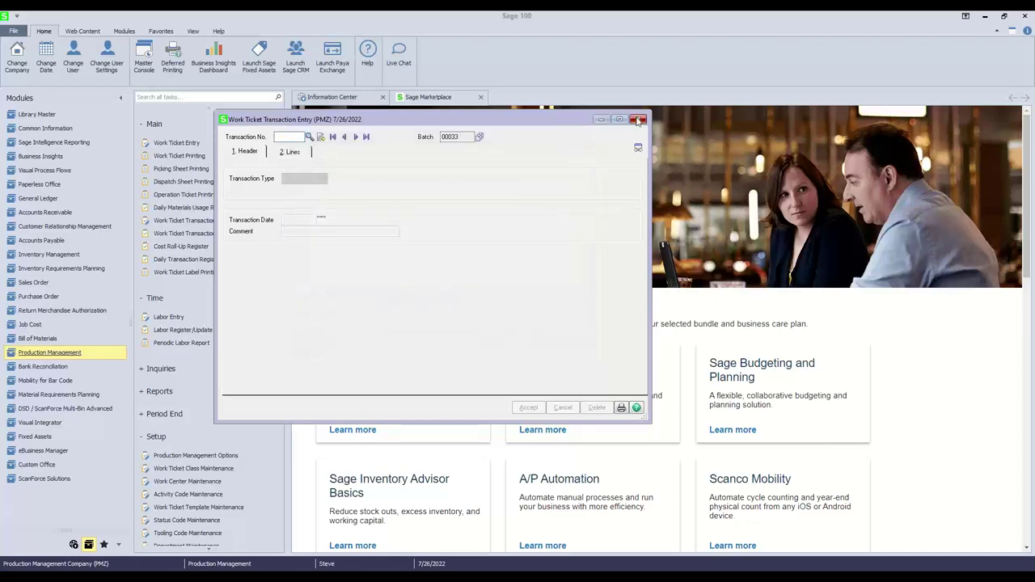
click(638, 119)
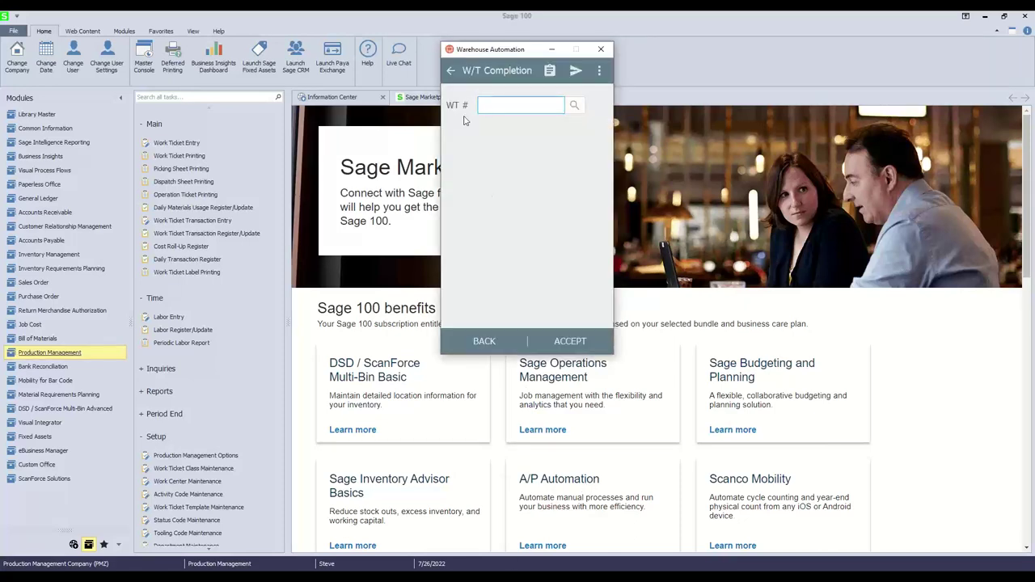
Return Warehouse Automation to the Manufacturing menu and place it beside the Labor Tracking grid.
click(449, 74)
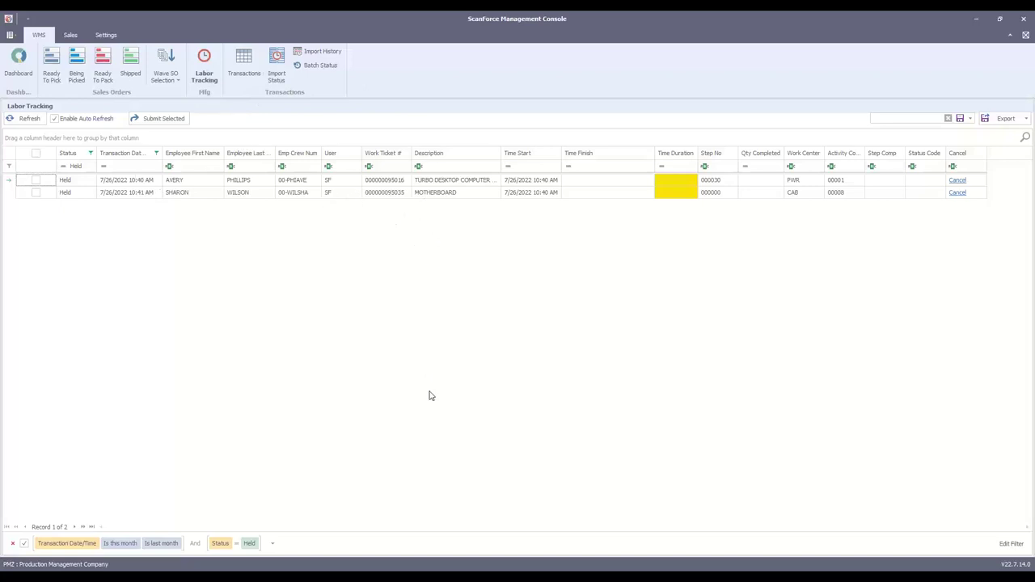
drag(515, 47, 813, 181)
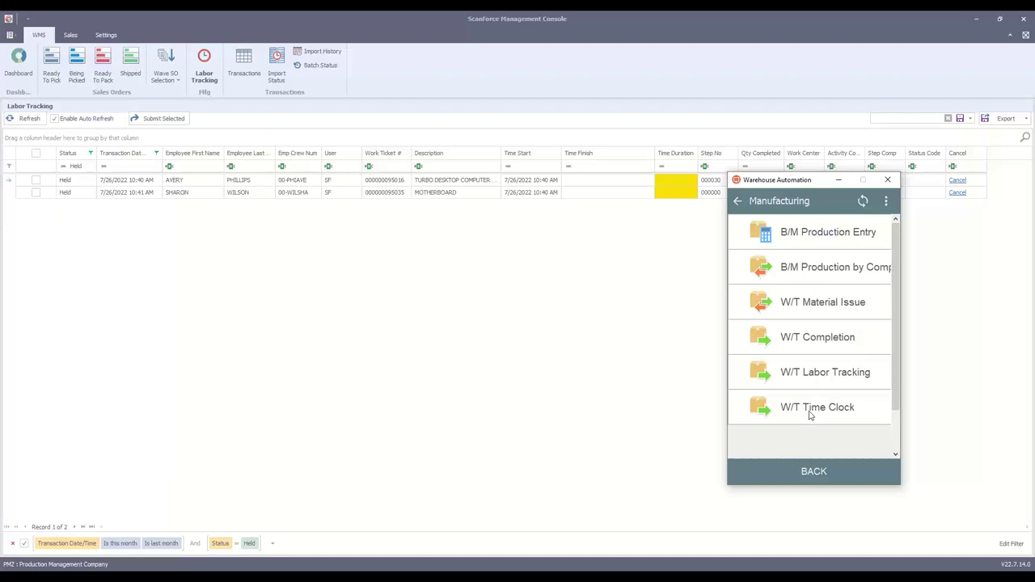
In the W/T Time Clock, look up and accept the employee to clock out.
click(810, 415)
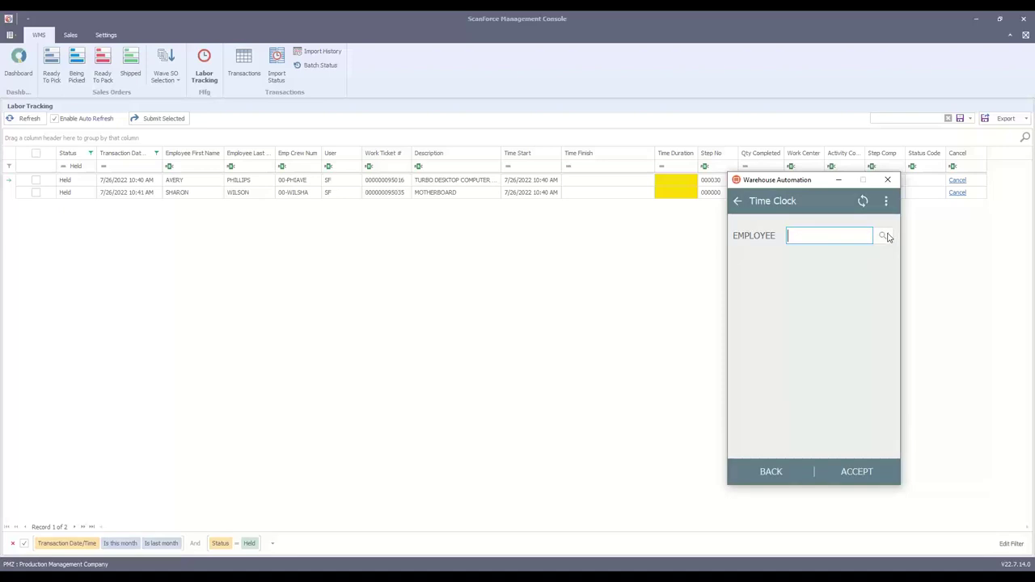
drag(825, 182, 852, 172)
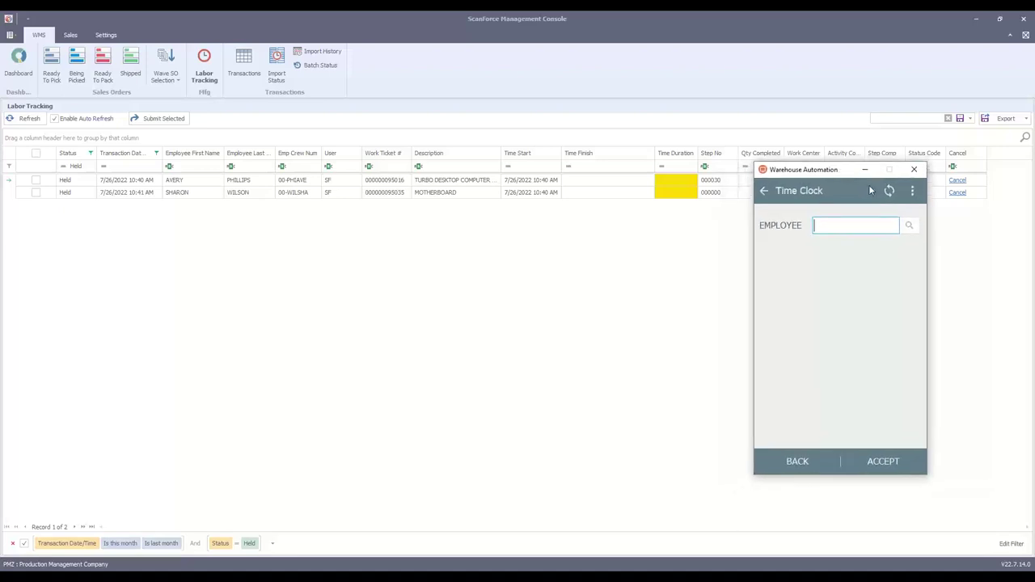
click(910, 230)
scroll(850, 305, down, 10)
click(836, 350)
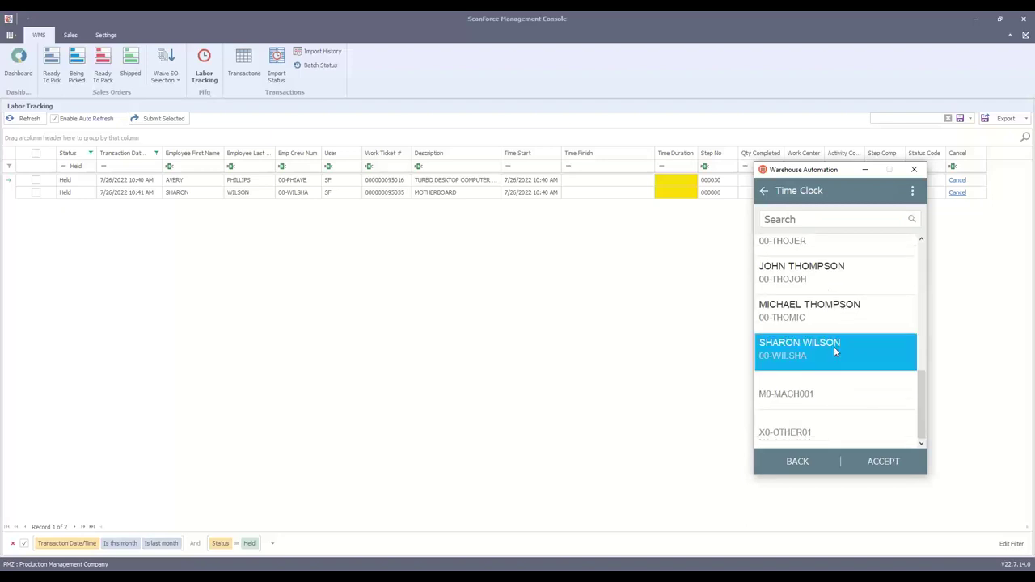
click(877, 461)
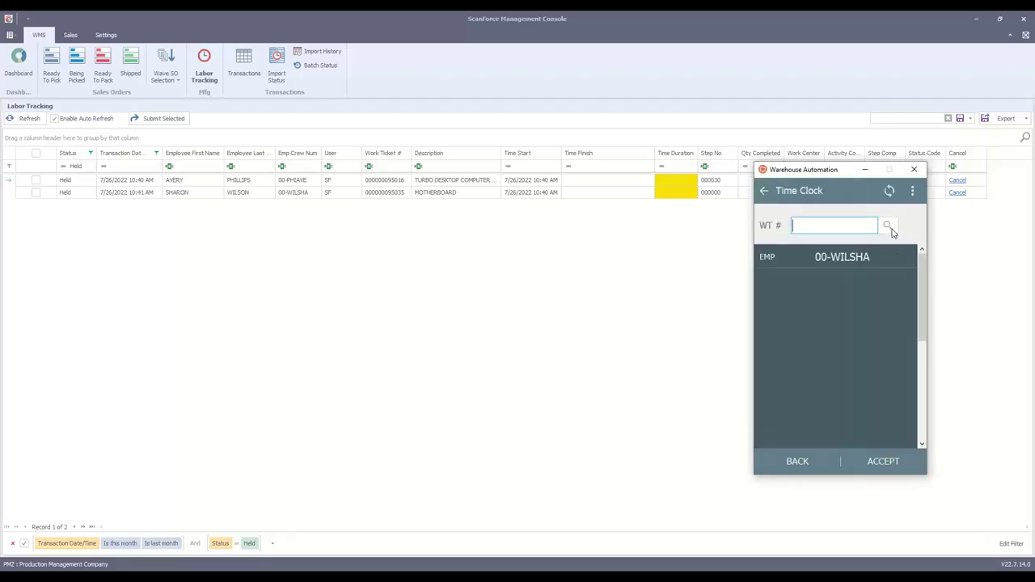
click(889, 228)
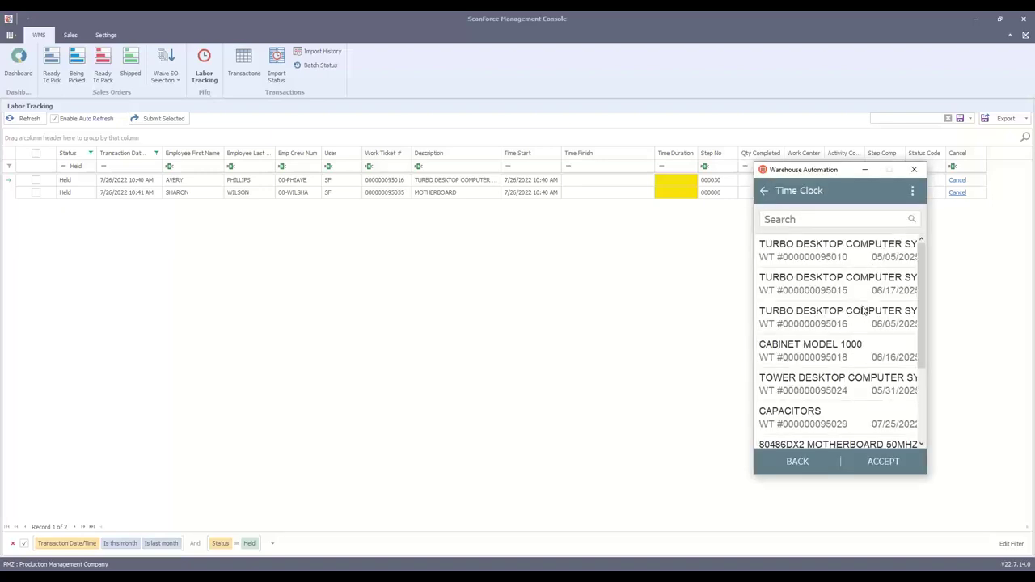
drag(919, 325, 919, 396)
click(819, 371)
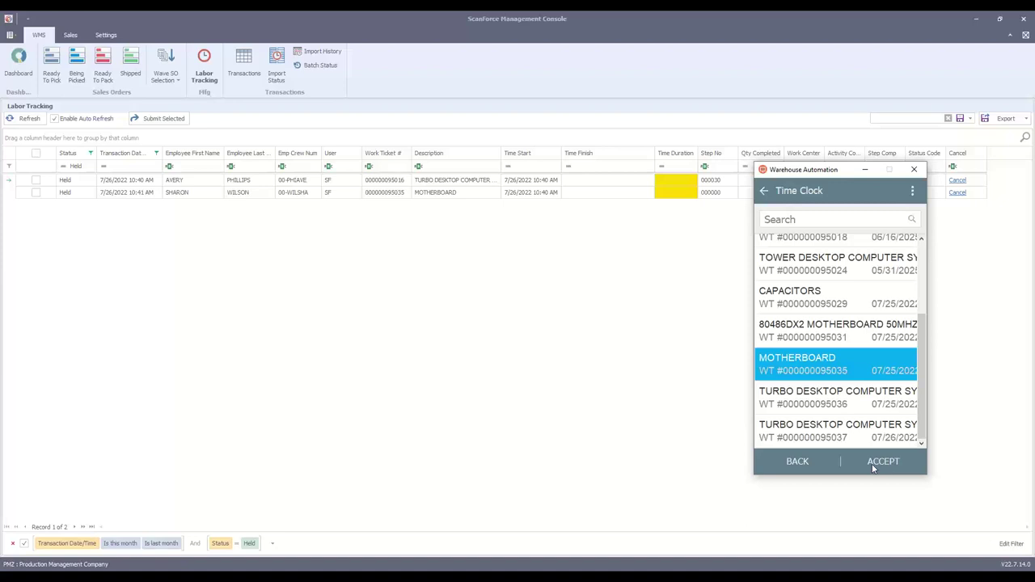
click(875, 466)
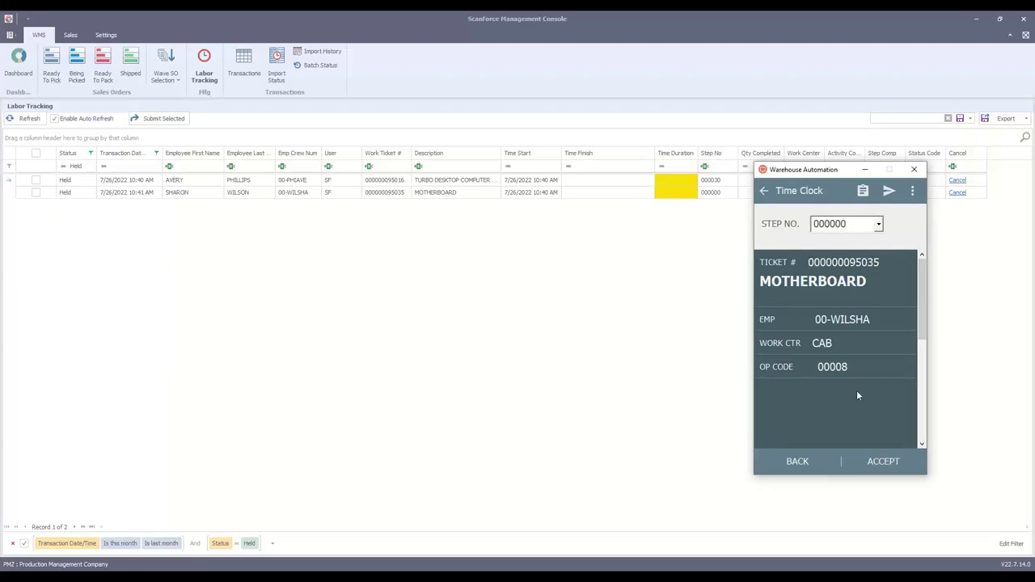
click(881, 461)
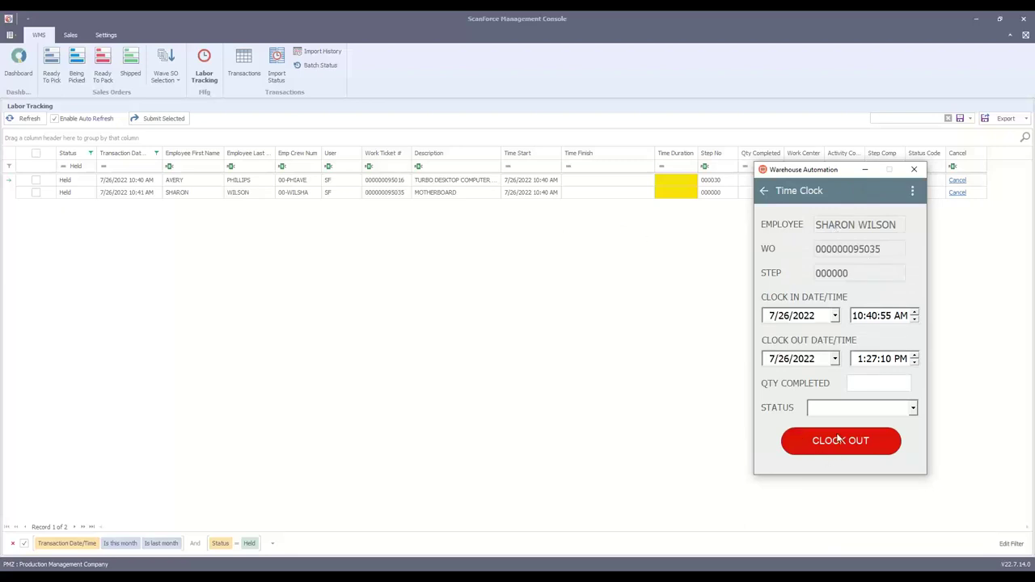
click(838, 443)
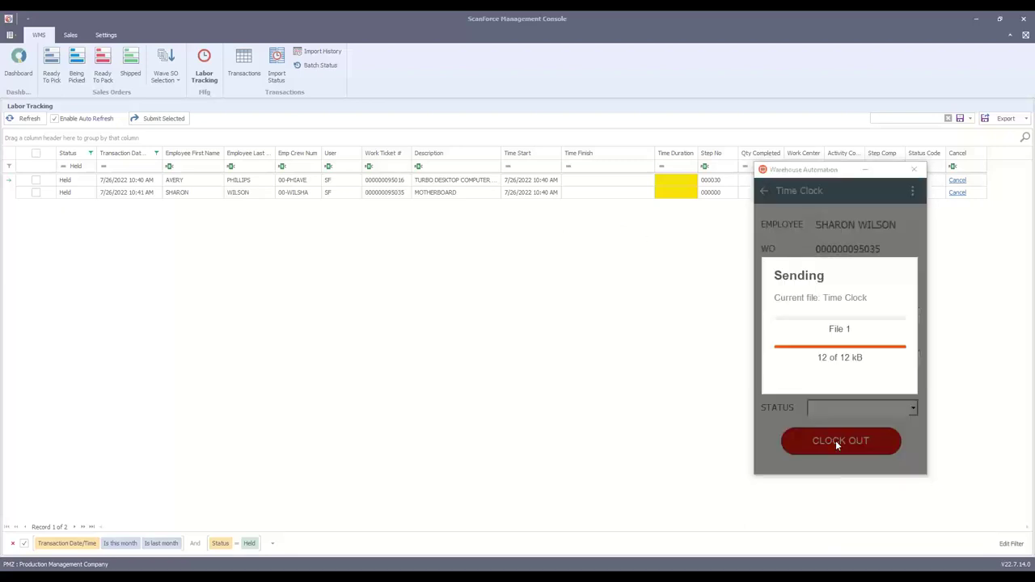
Refresh Labor Tracking and submit the held MOTHERBOARD labor entry, confirming with Yes.
click(25, 119)
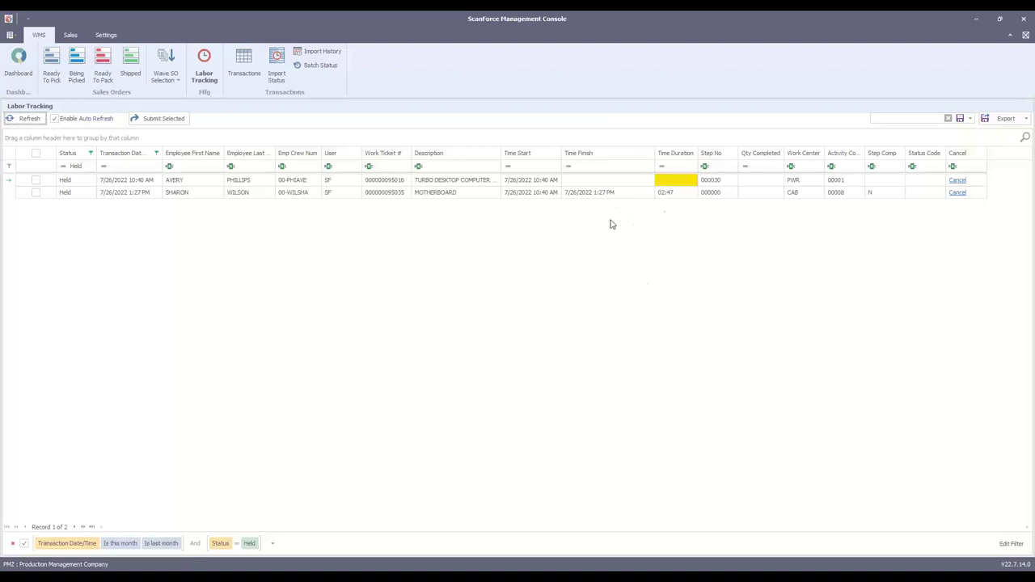
click(35, 193)
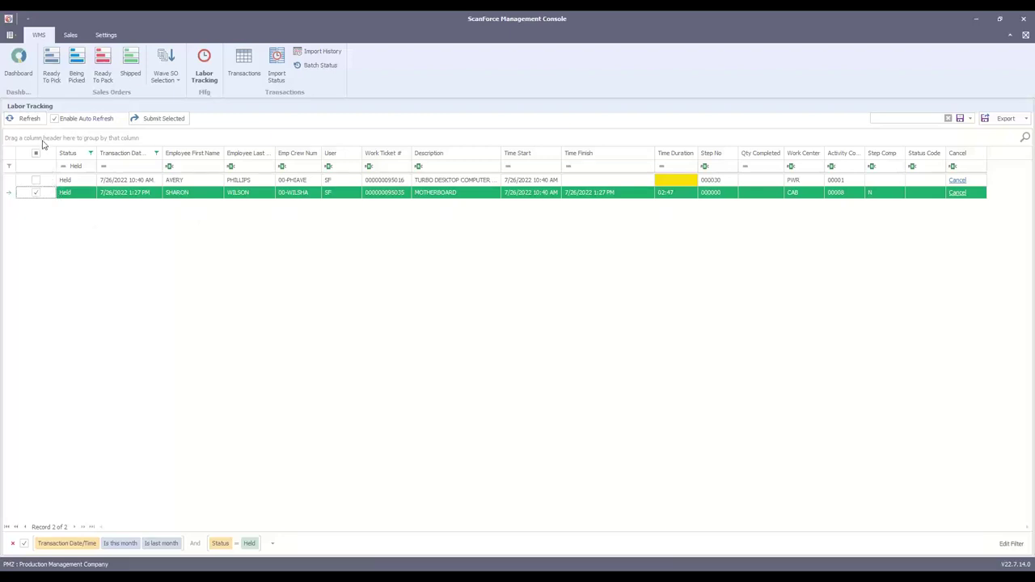
click(157, 121)
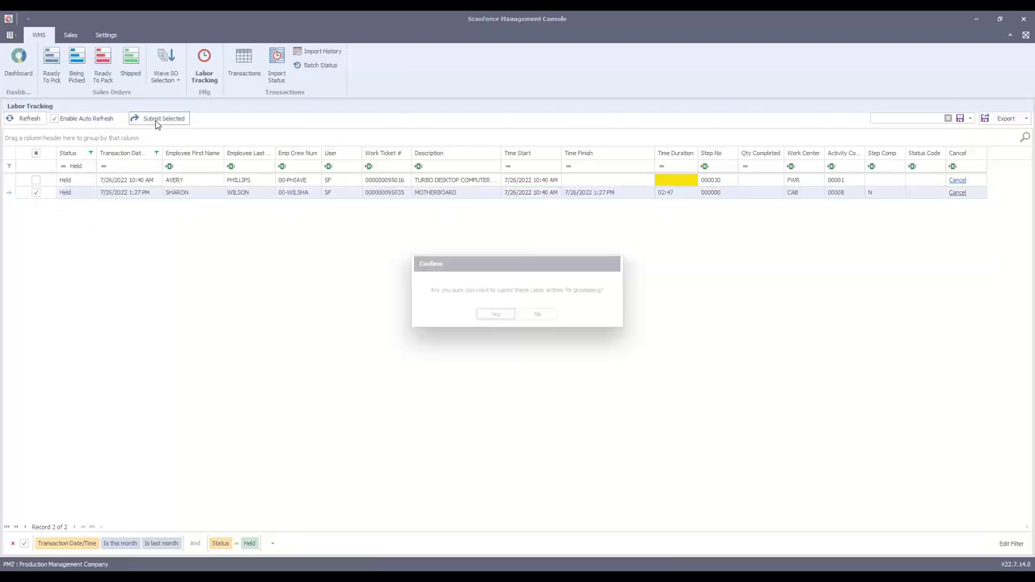
click(490, 315)
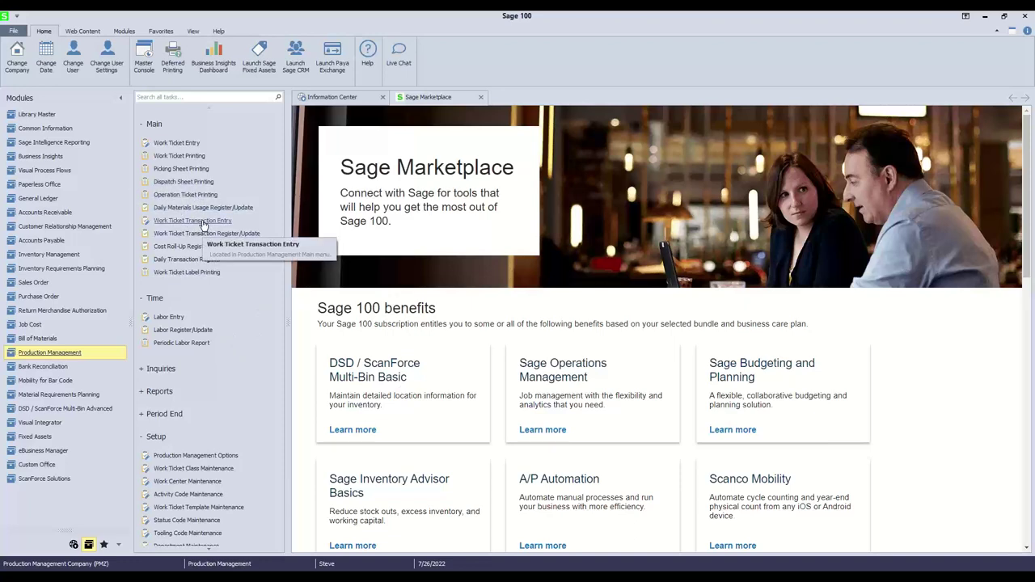
click(983, 18)
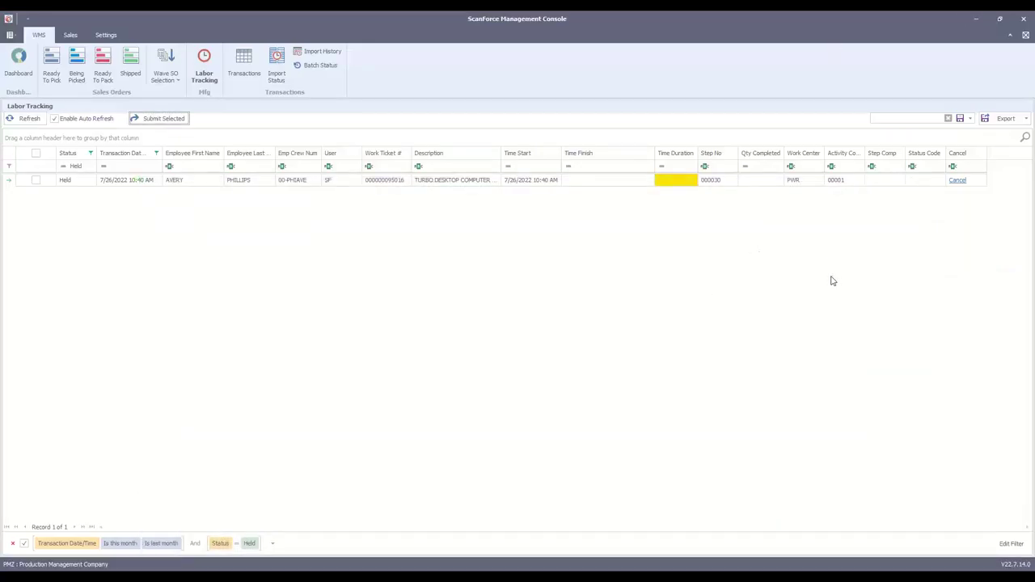